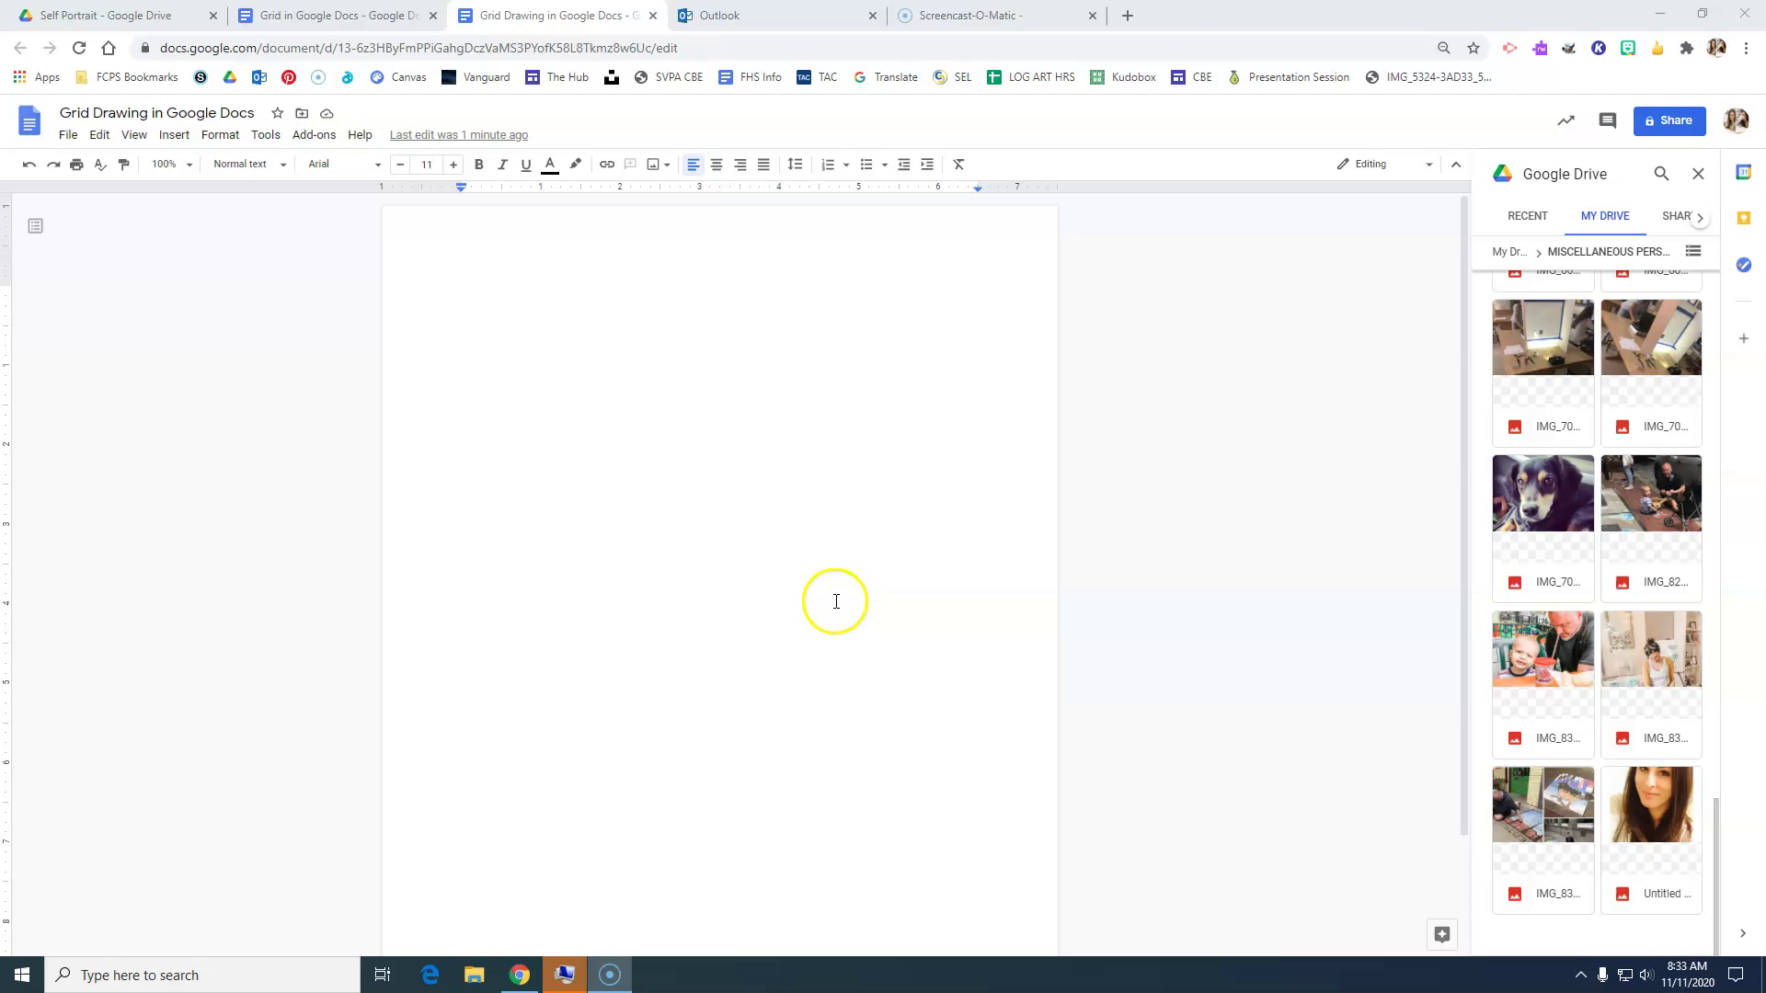
Step: Insert the selfie photo from Google Drive into the blank document
left_click(175, 135)
mouse_move(202, 166)
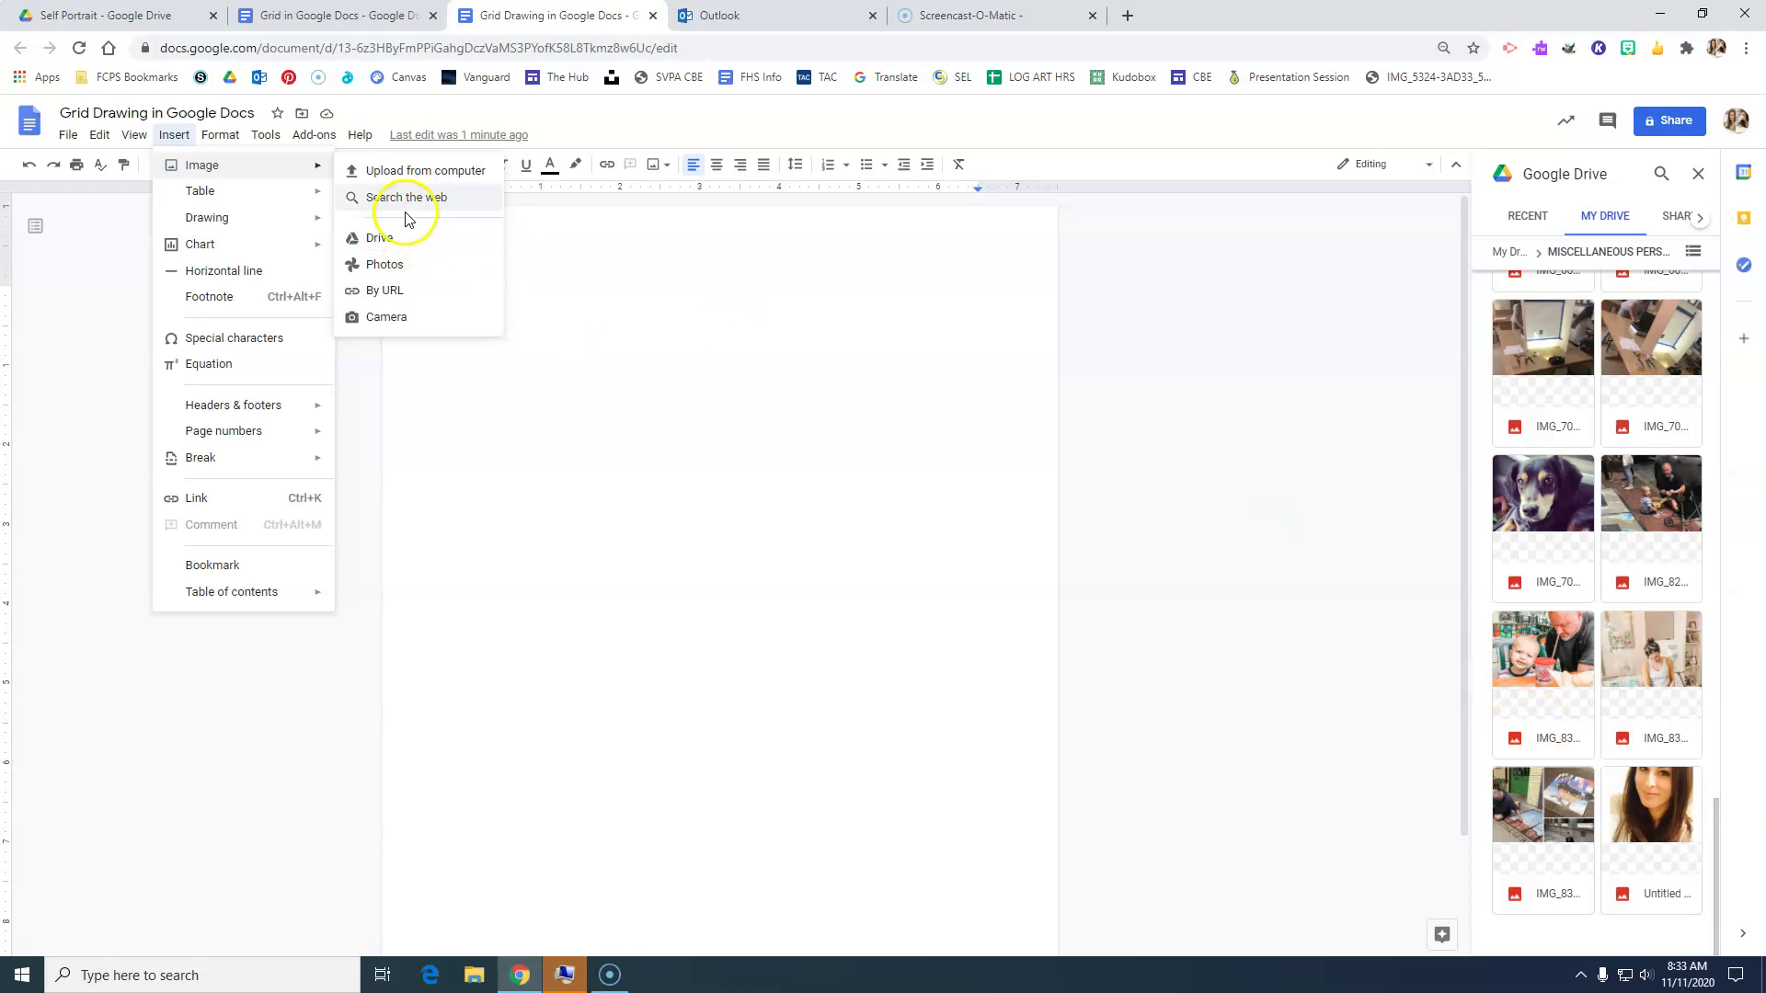
left_click(383, 238)
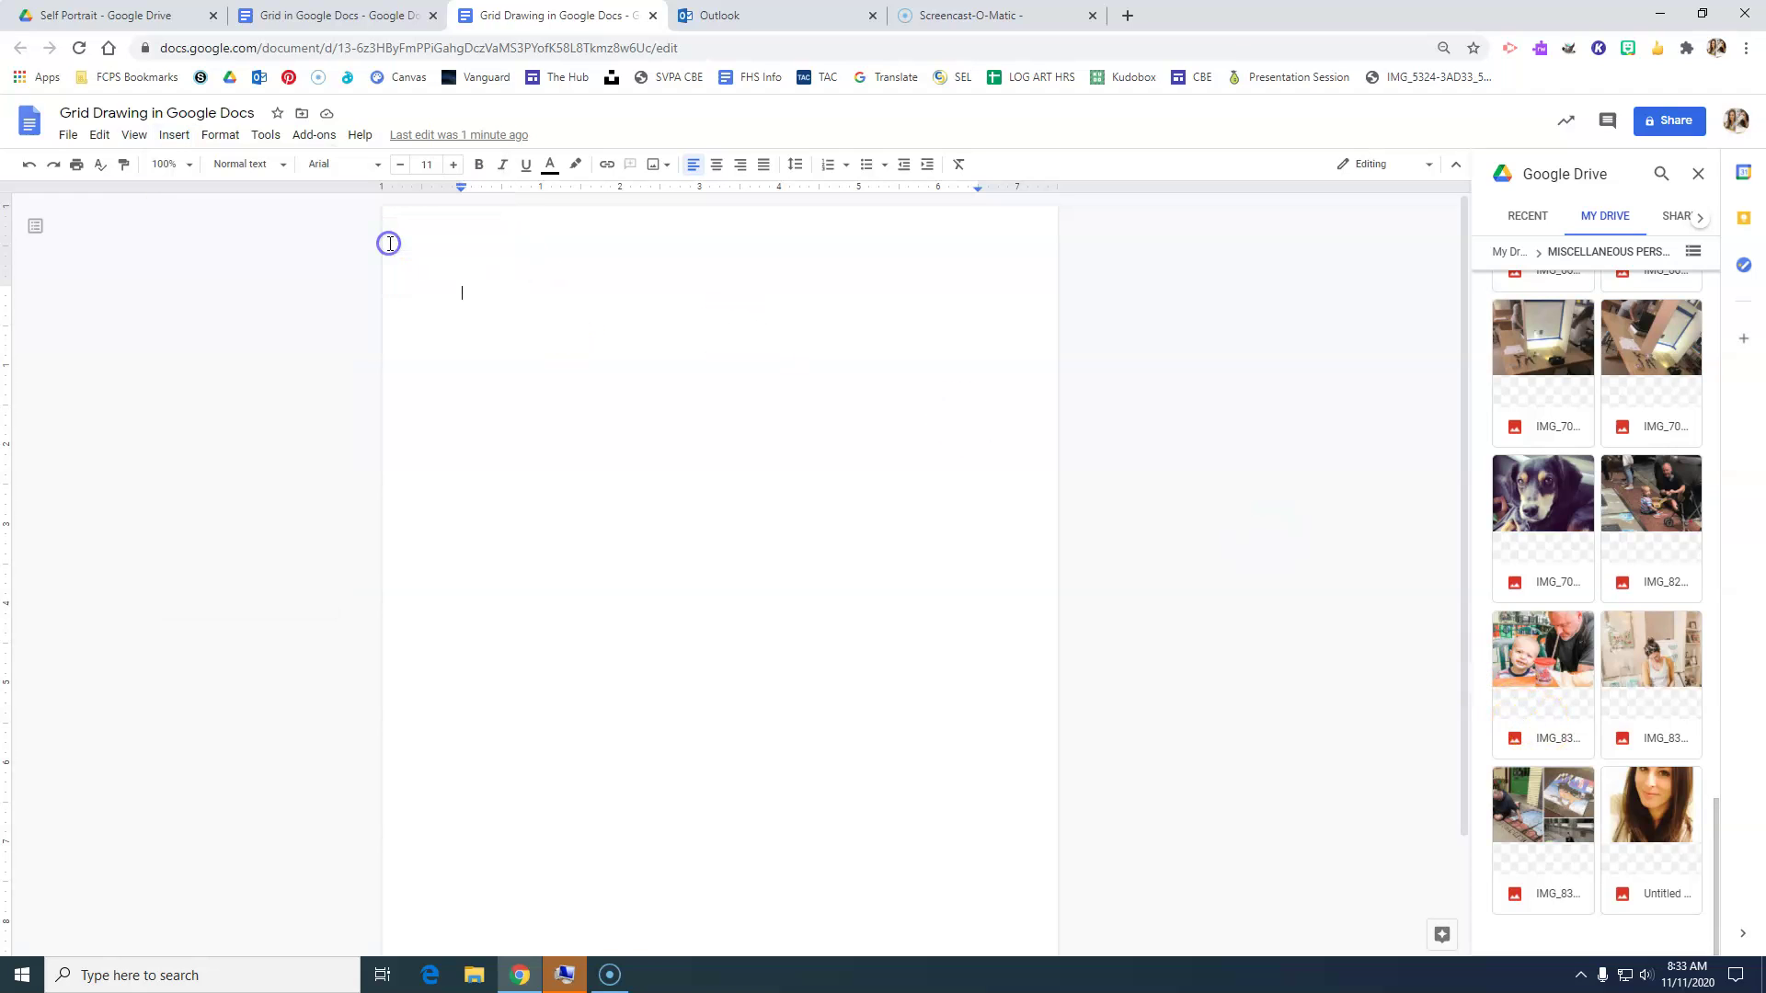
left_click(1649, 814)
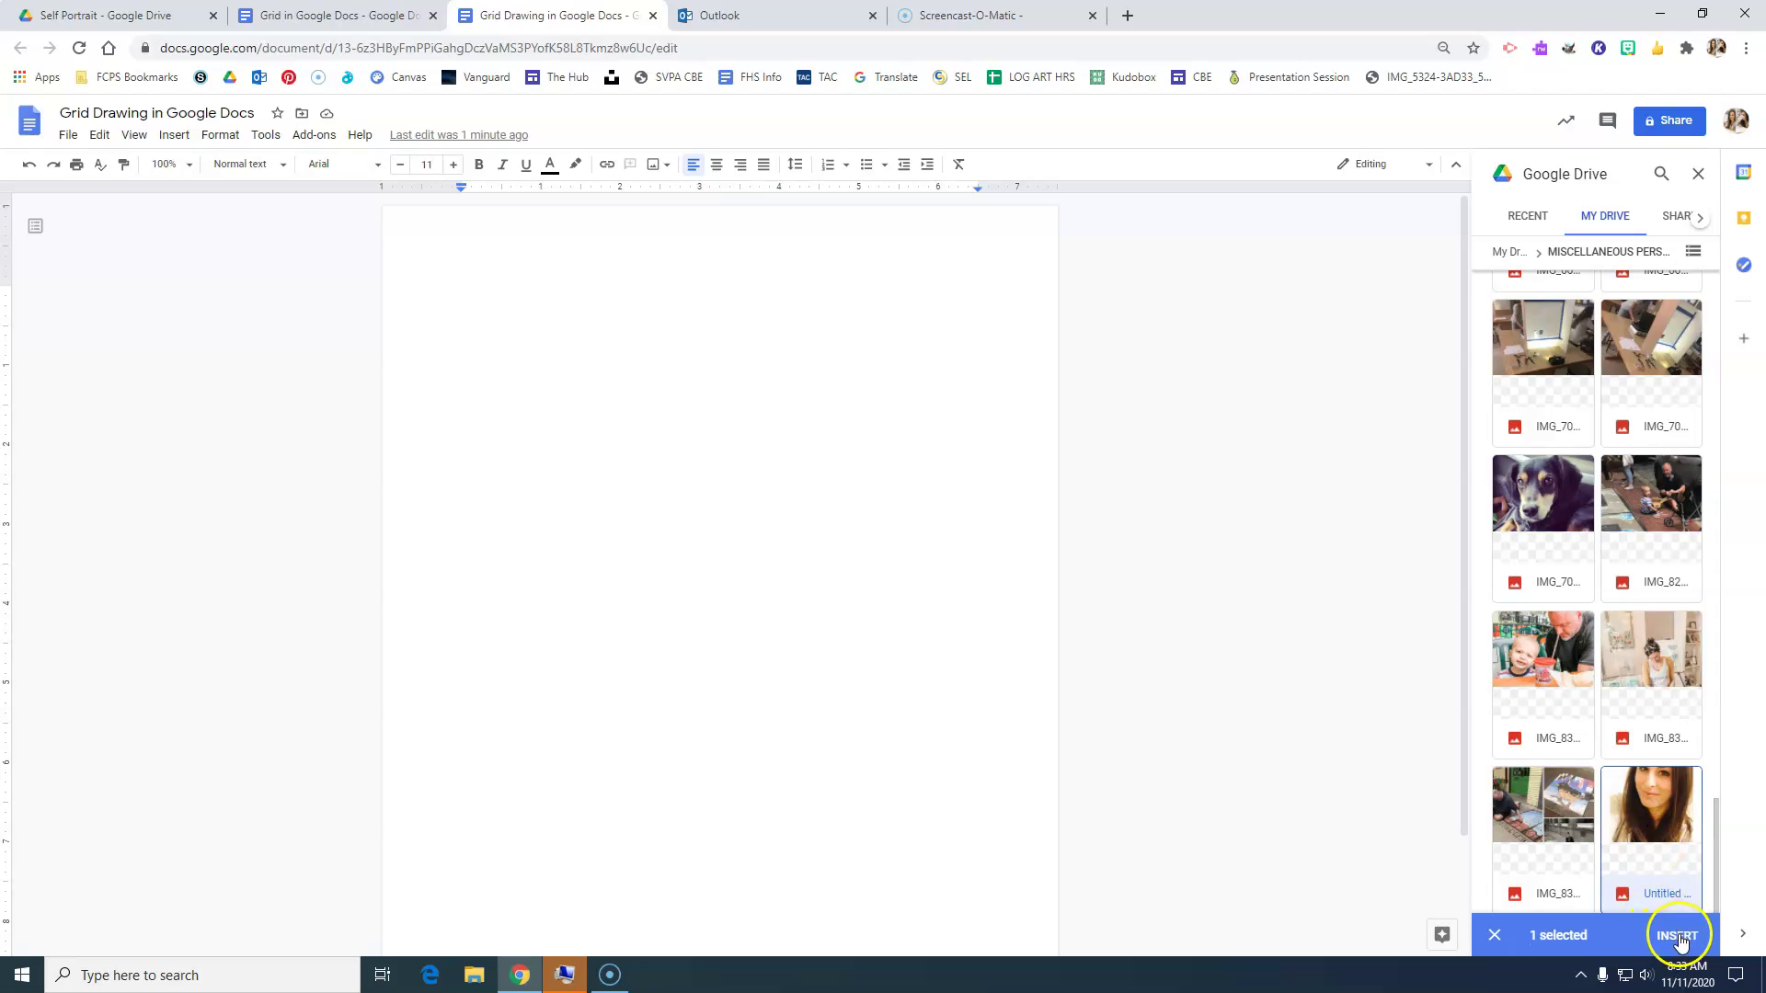
left_click(1678, 943)
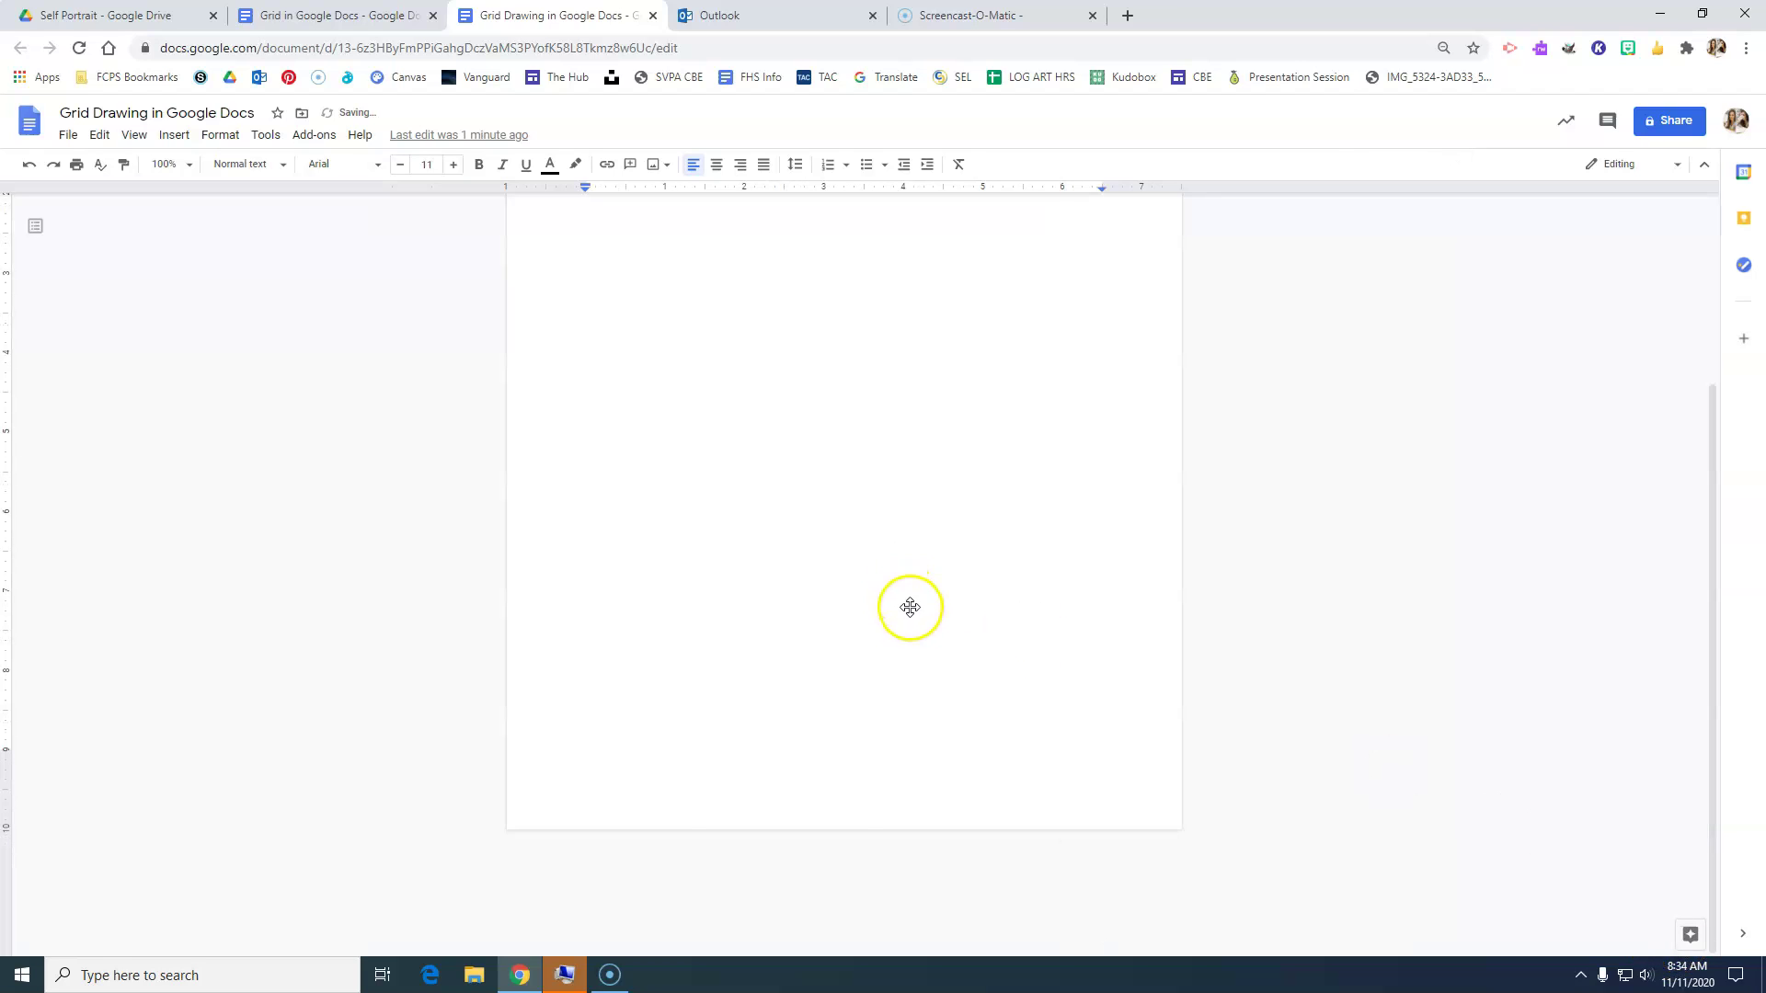
scroll(1023, 624, "down", 3)
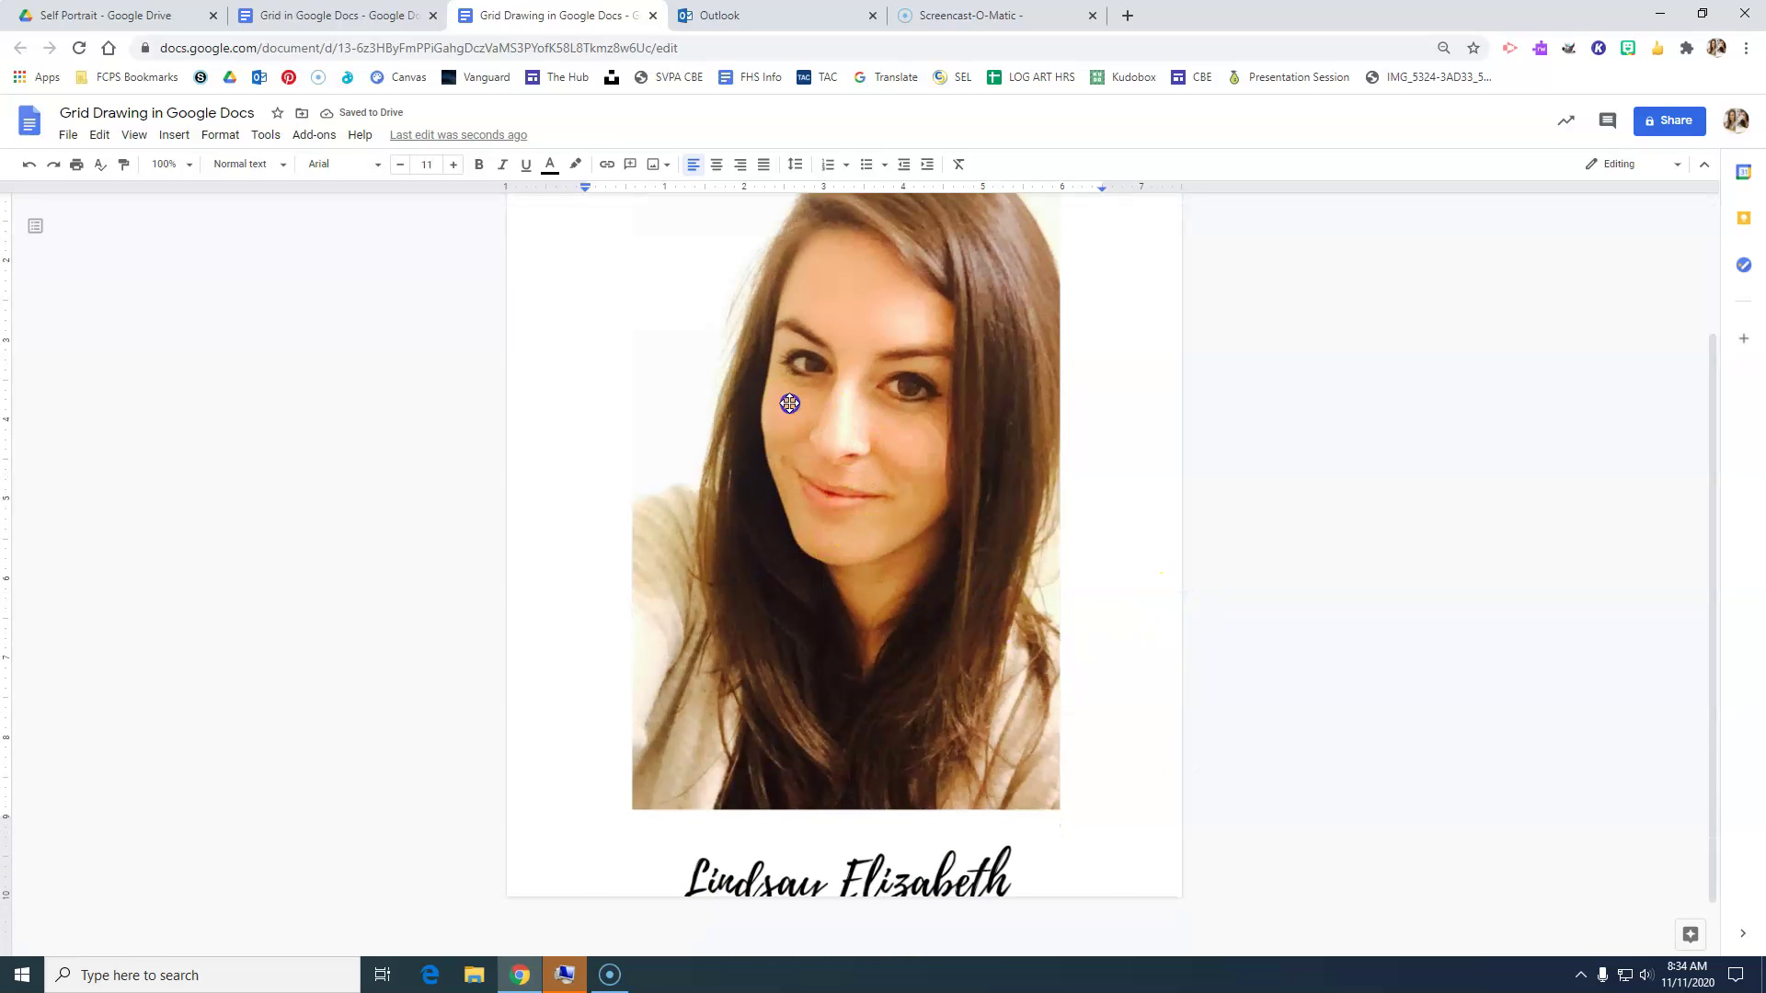
Step: Crop the name and website text and side margins off the selfie, then centre it
left_click(808, 419)
scroll(1161, 542, "up", 3)
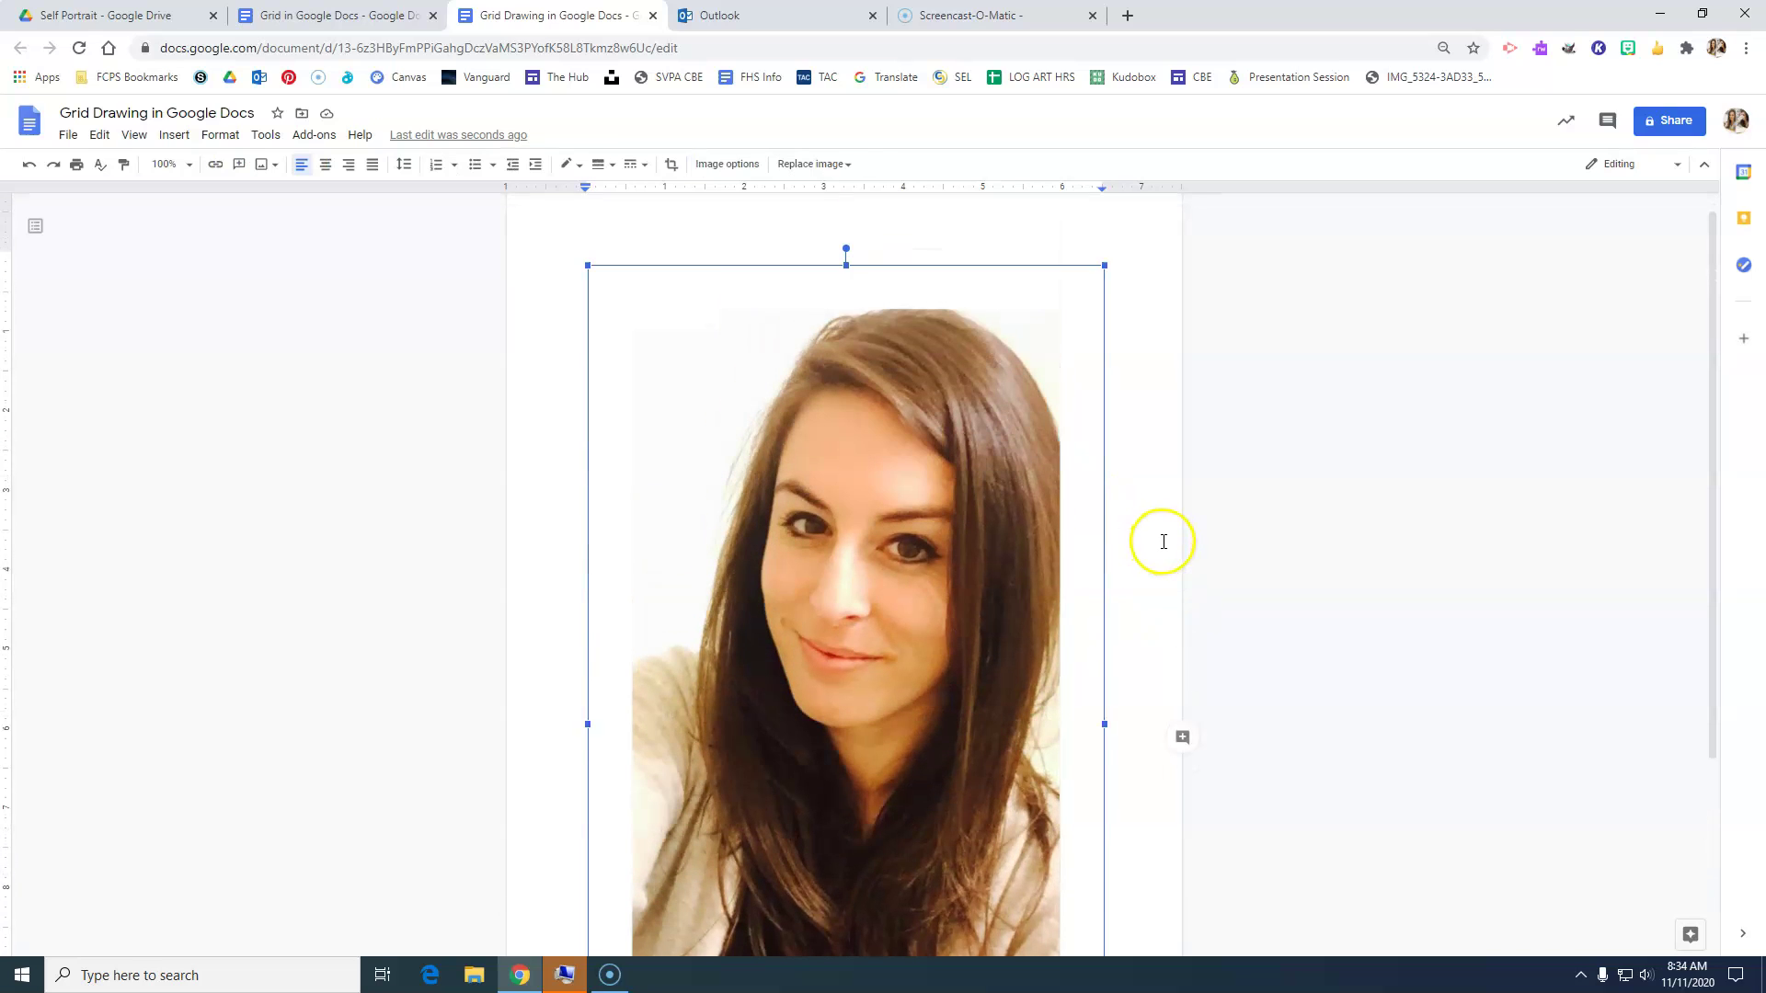
double_click(843, 390)
scroll(993, 621, "down", 5)
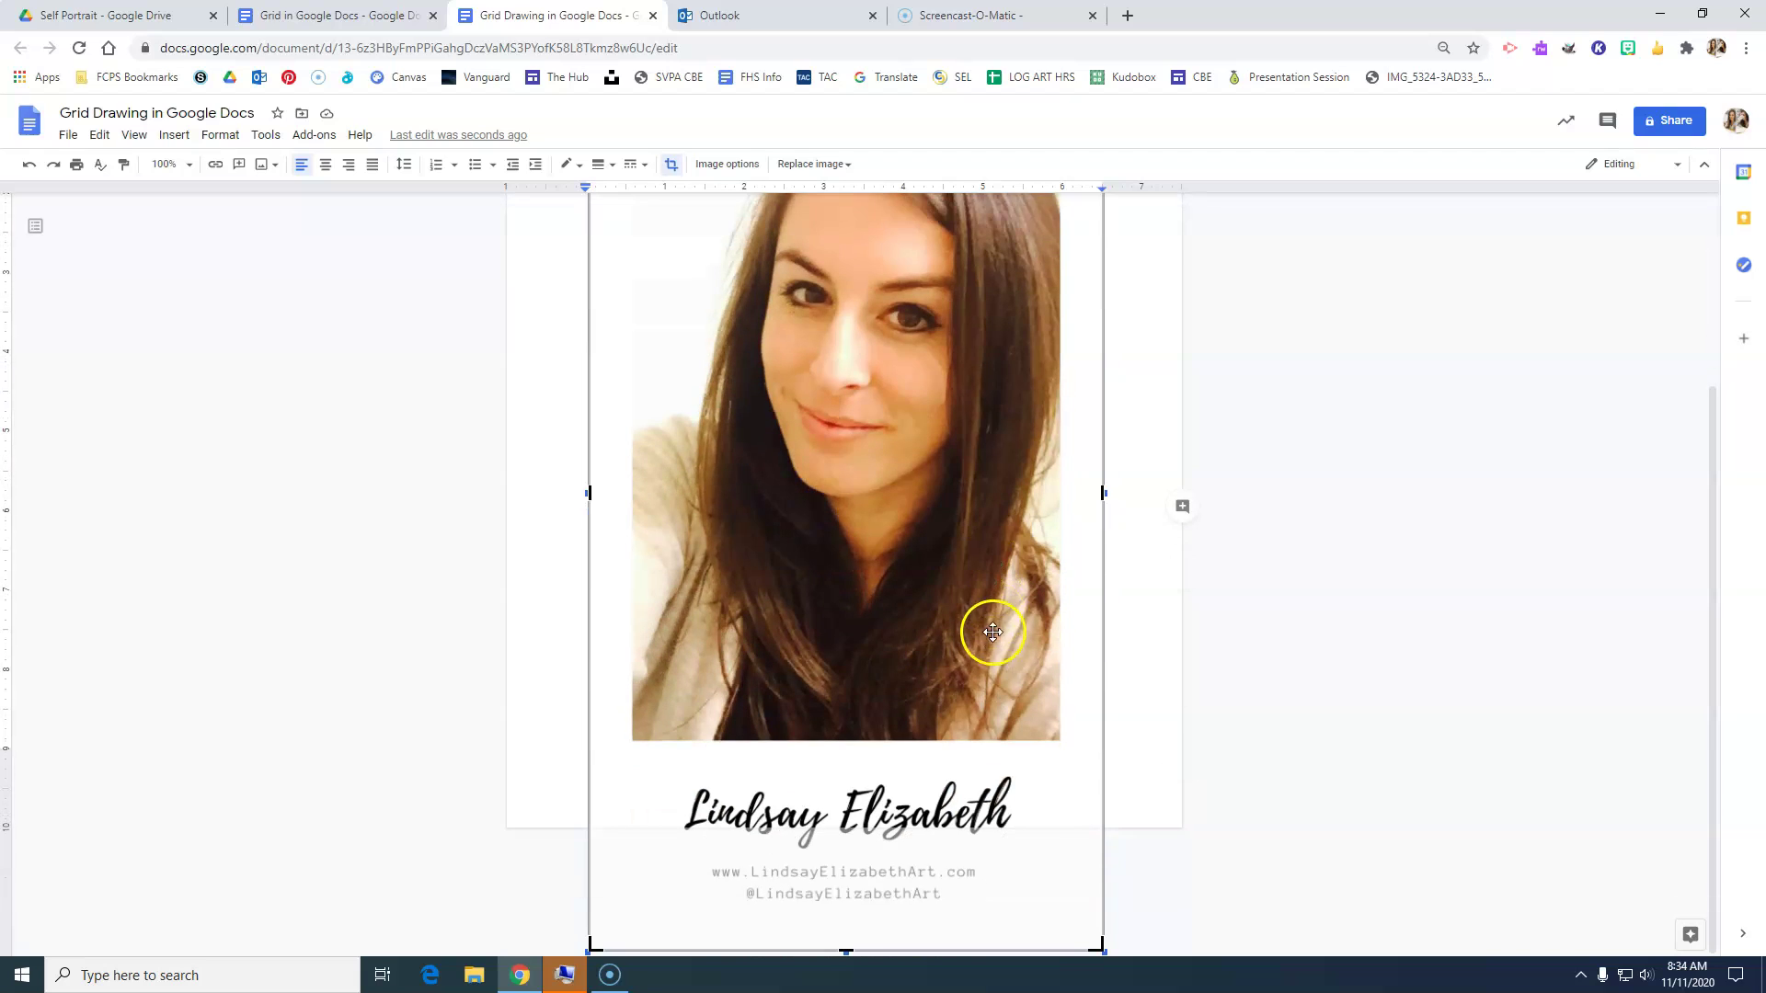
left_click_drag(848, 950, 852, 745)
scroll(849, 746, "up", 5)
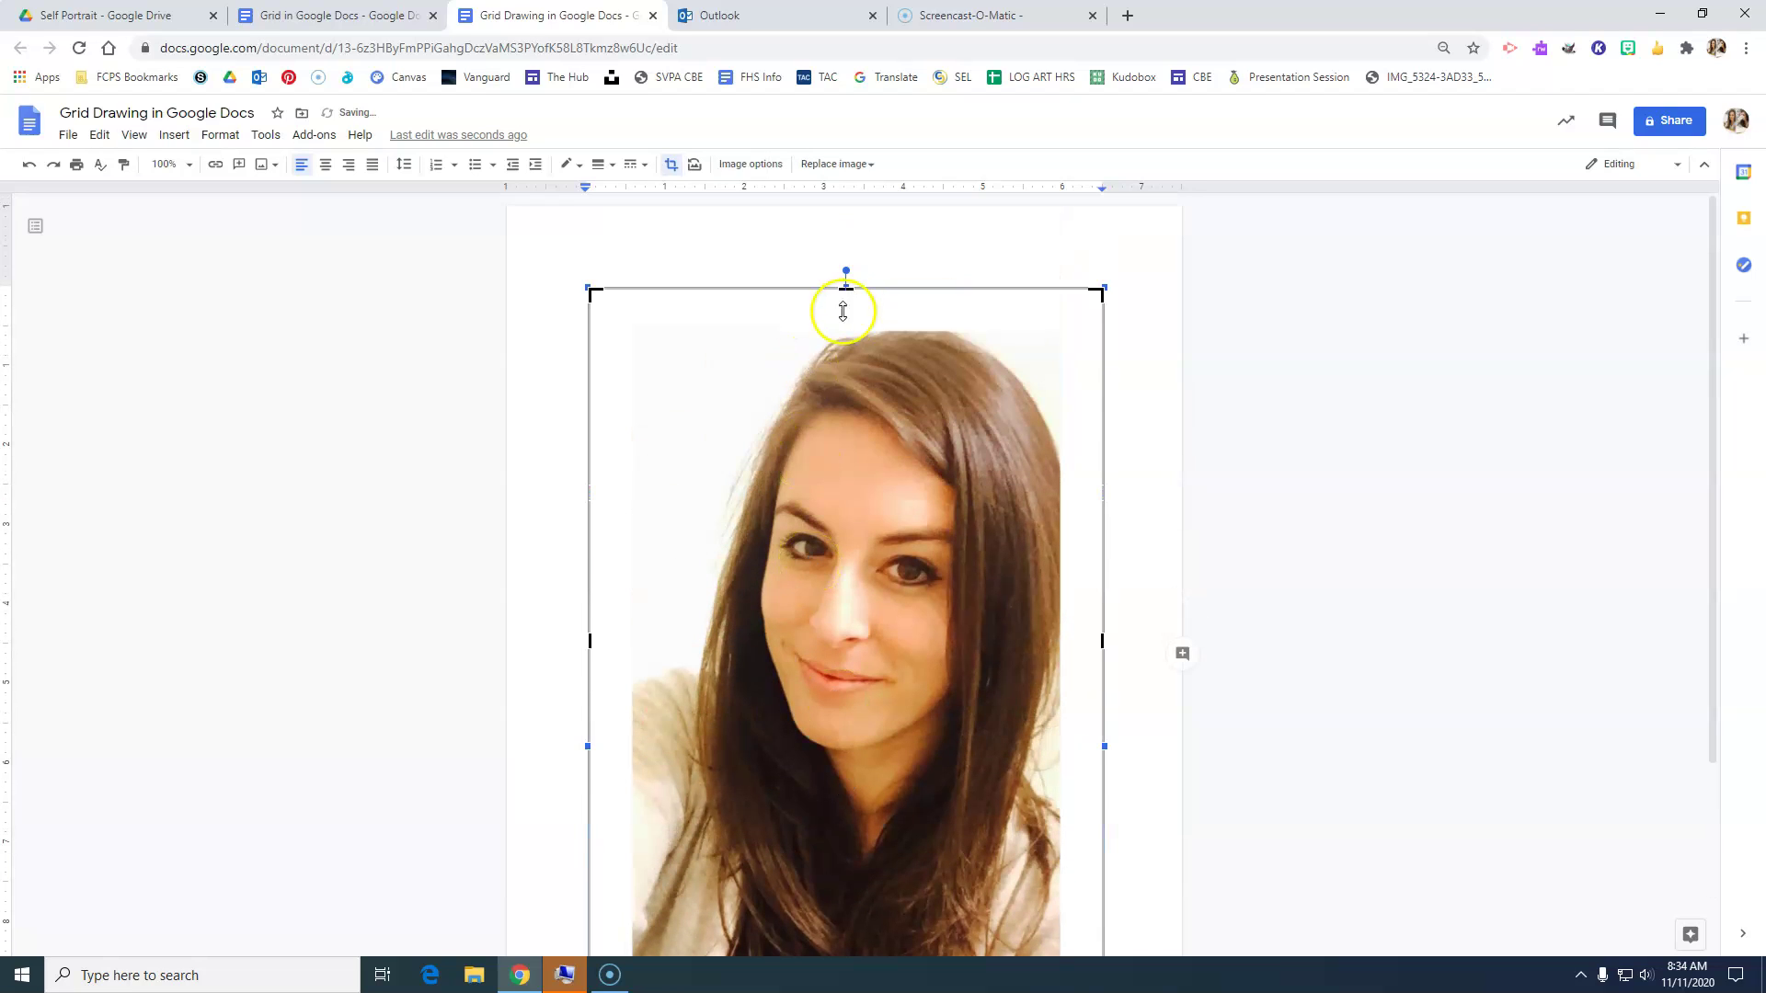
left_click_drag(590, 643, 629, 649)
scroll(1046, 732, "down", 5)
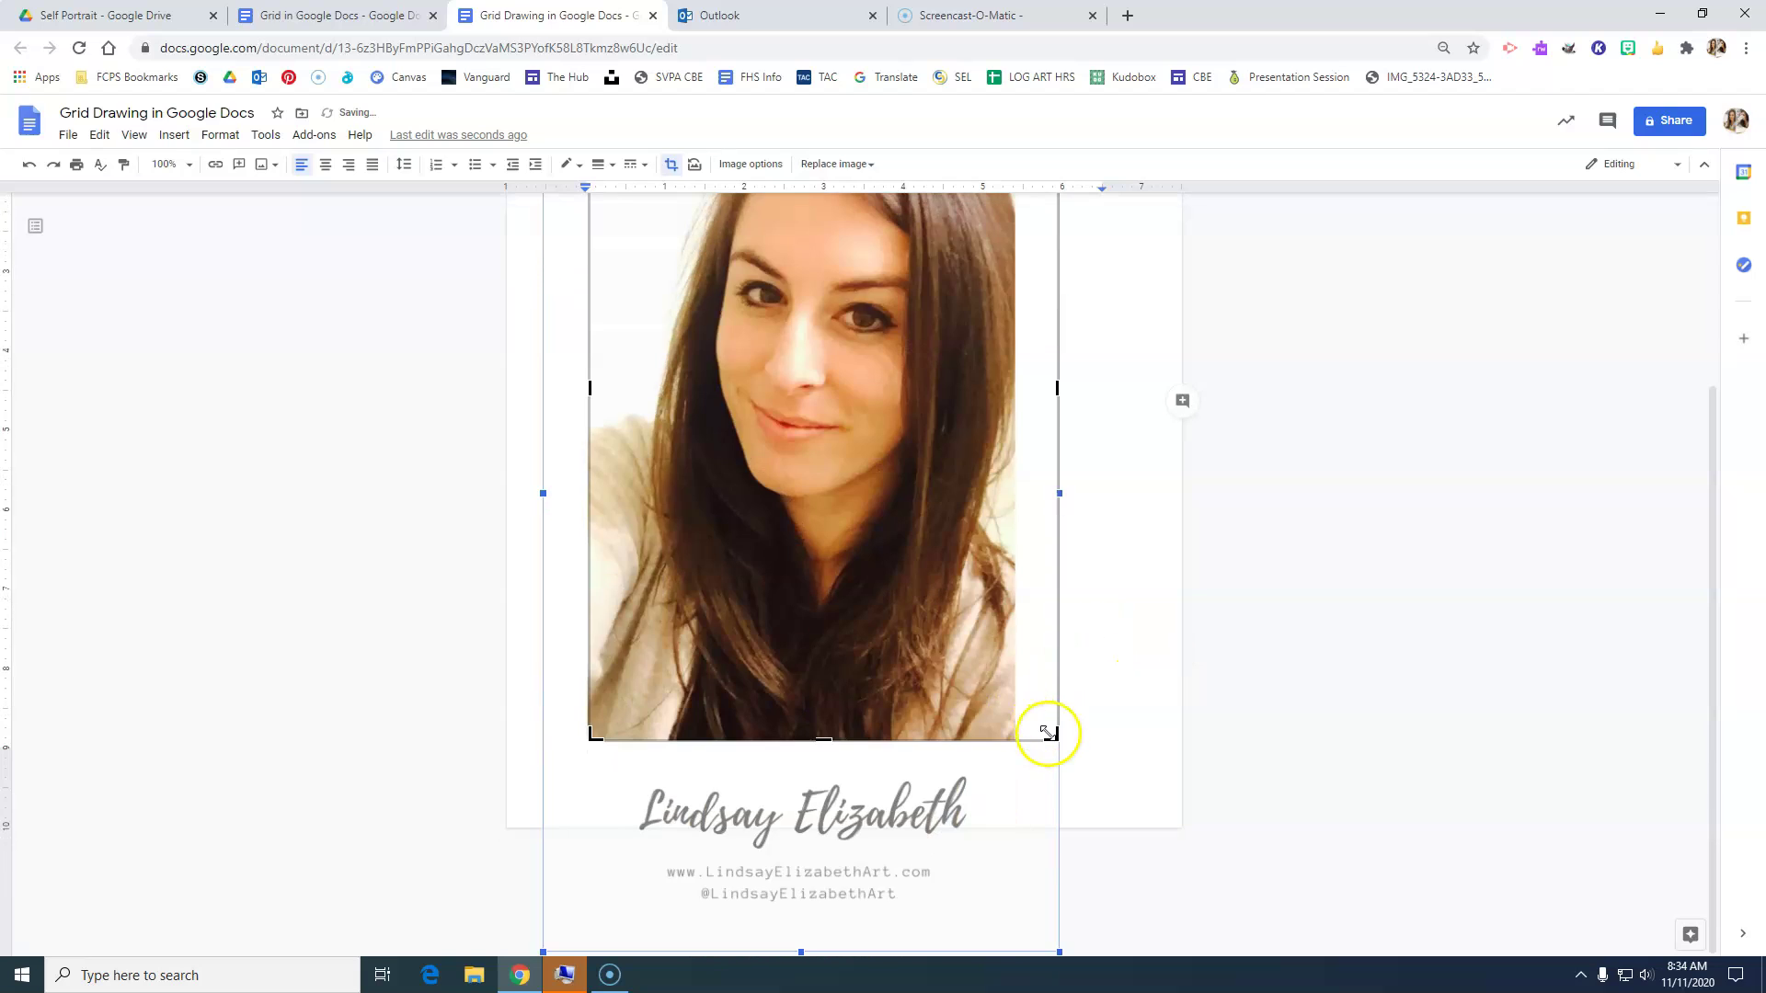
left_click_drag(1057, 386, 1016, 374)
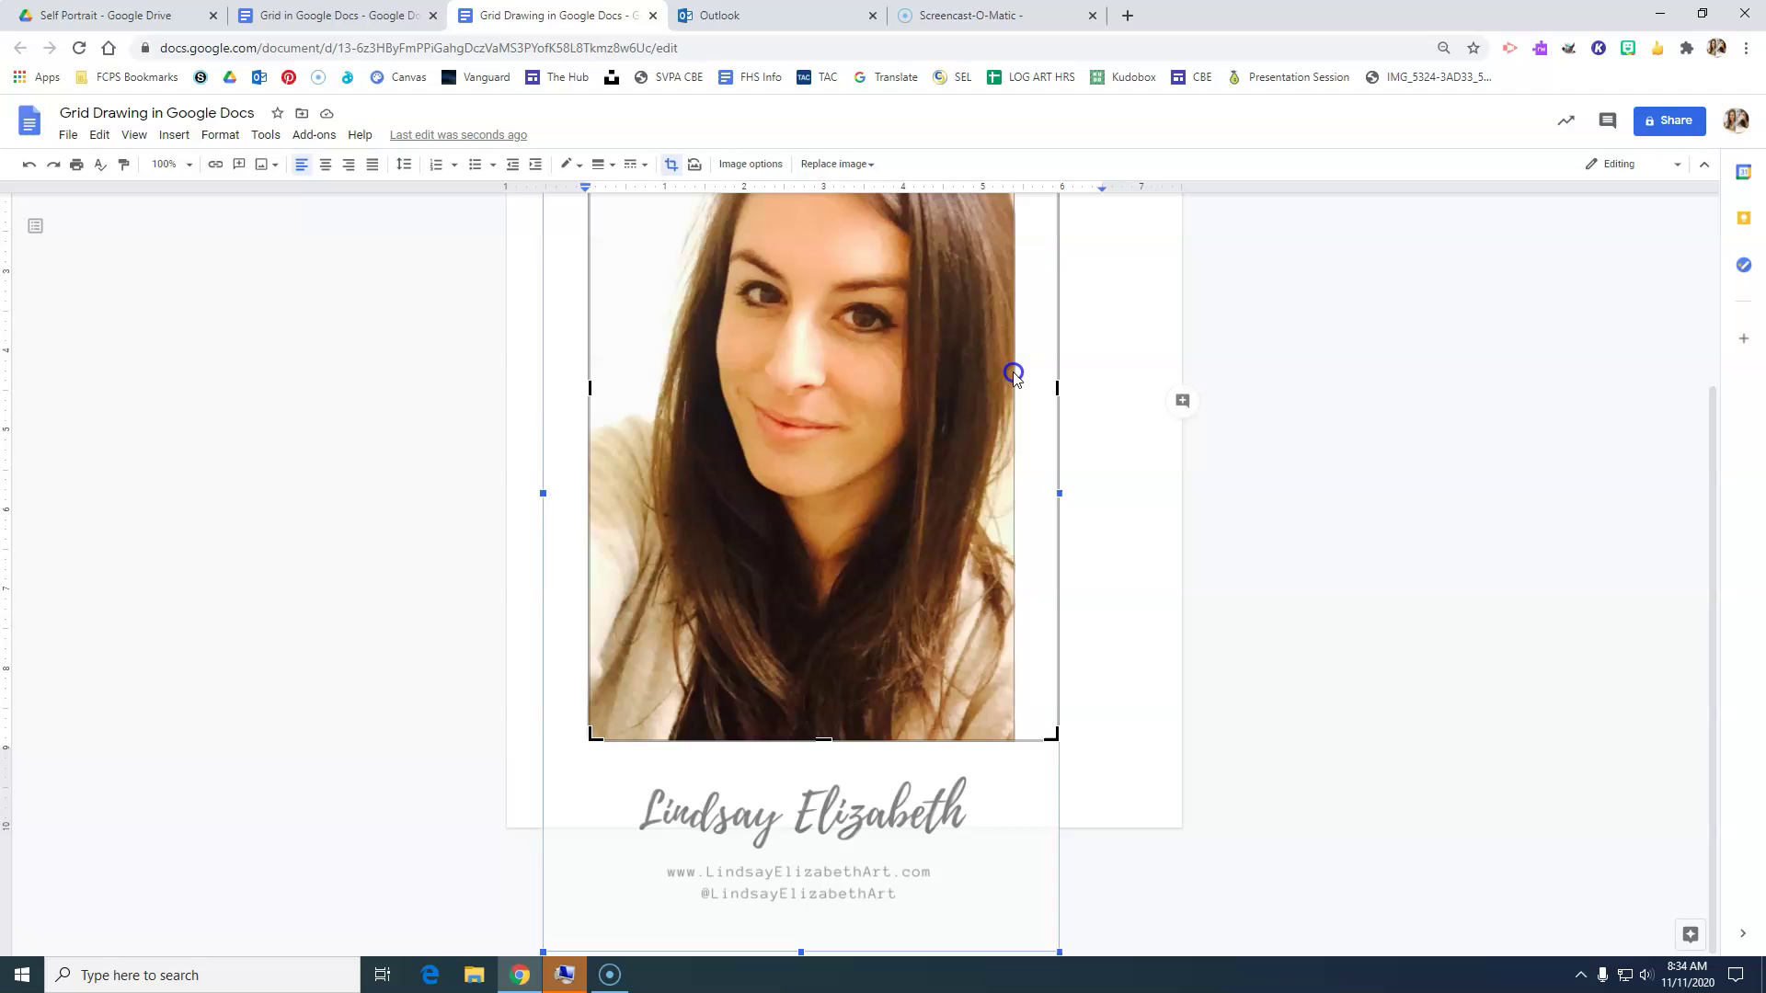
left_click(1087, 723)
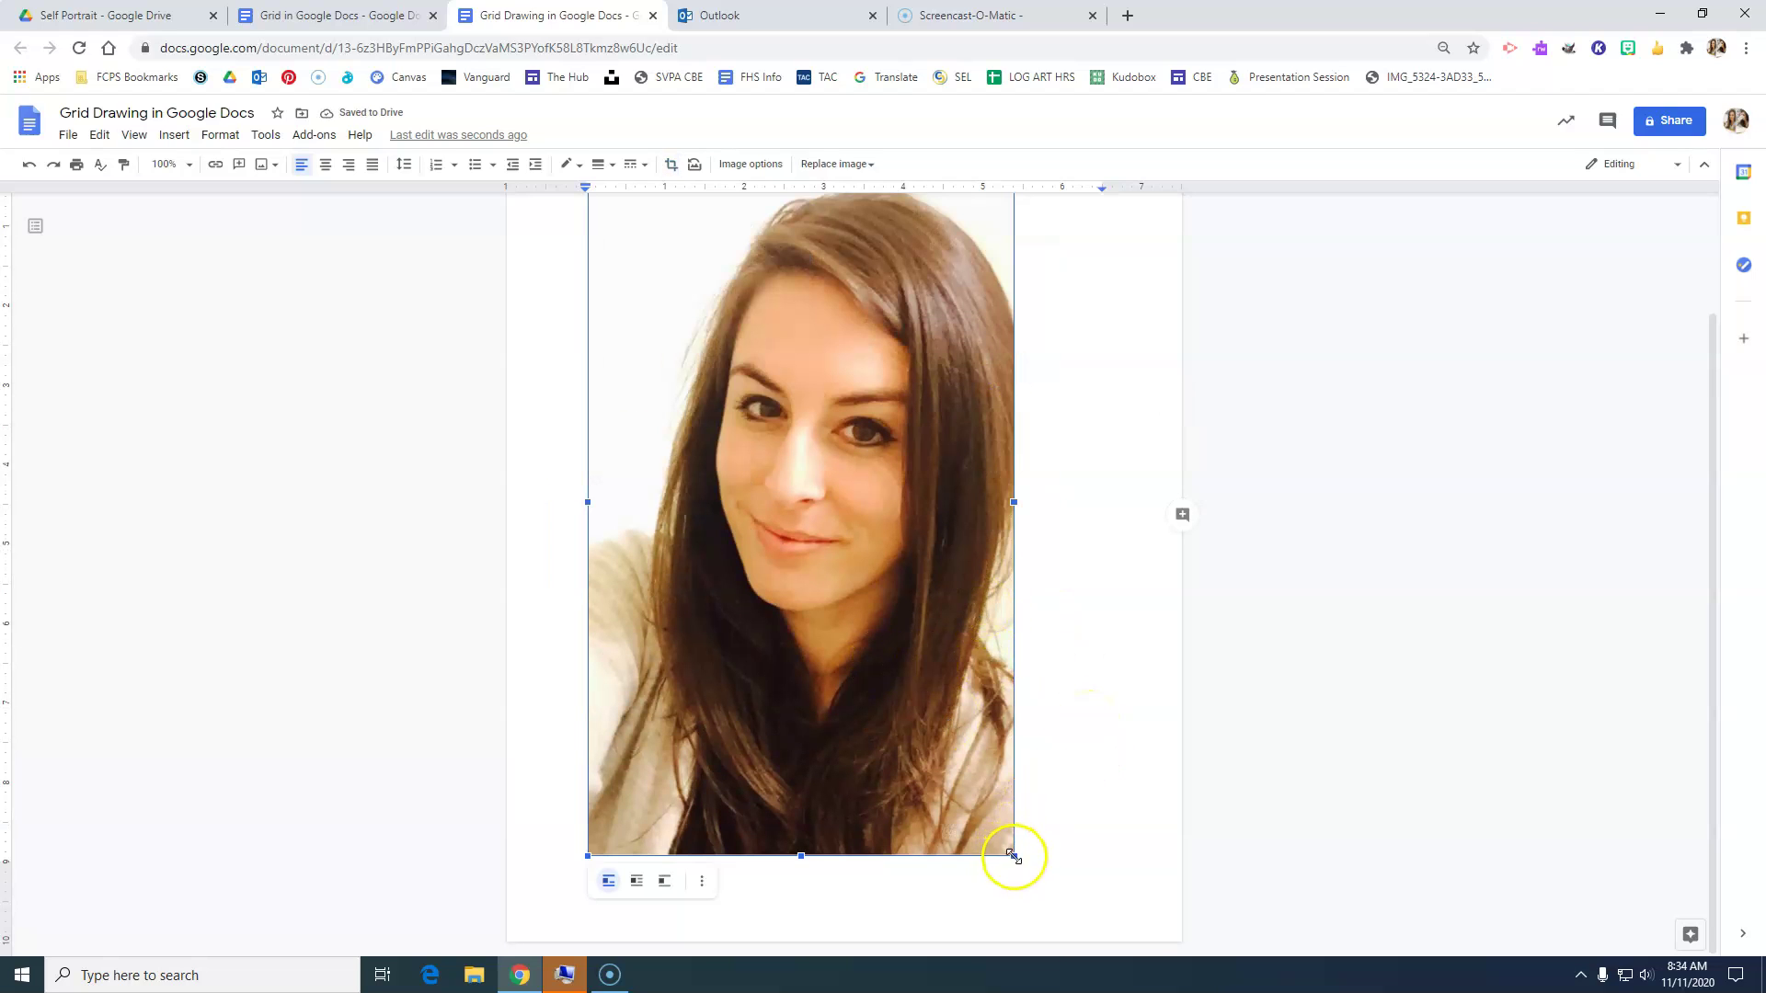
scroll(1098, 652, "up", 3)
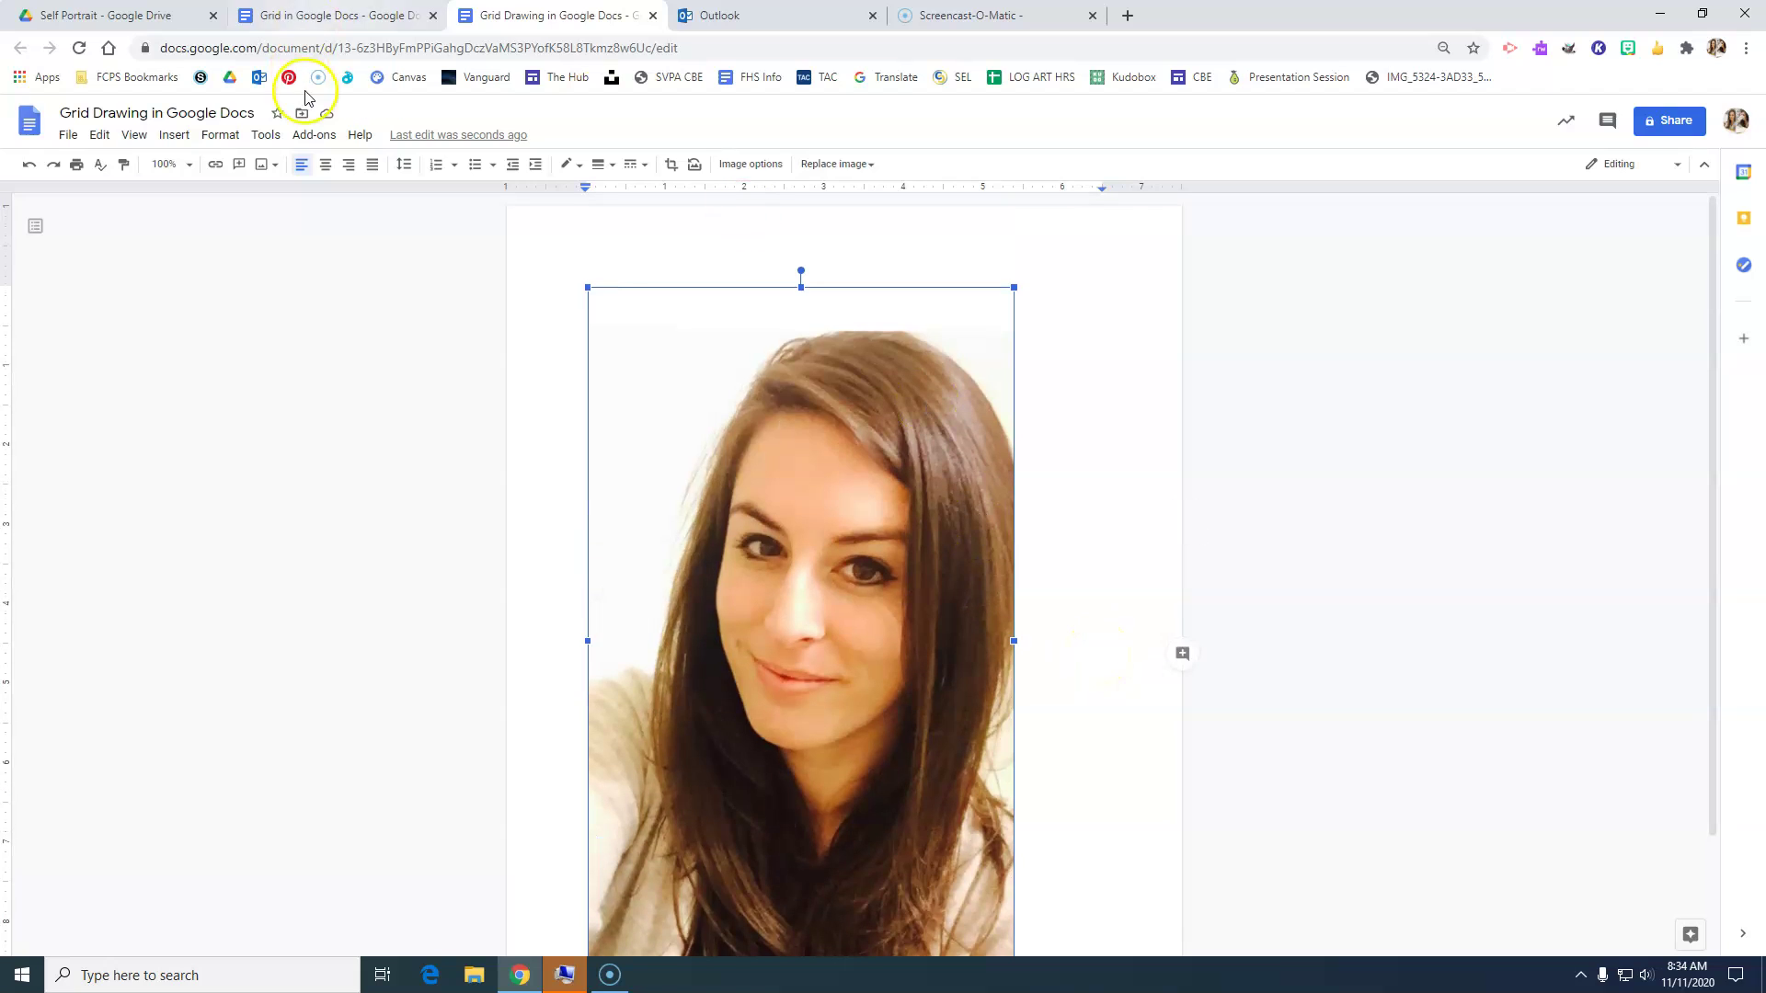
left_click(325, 164)
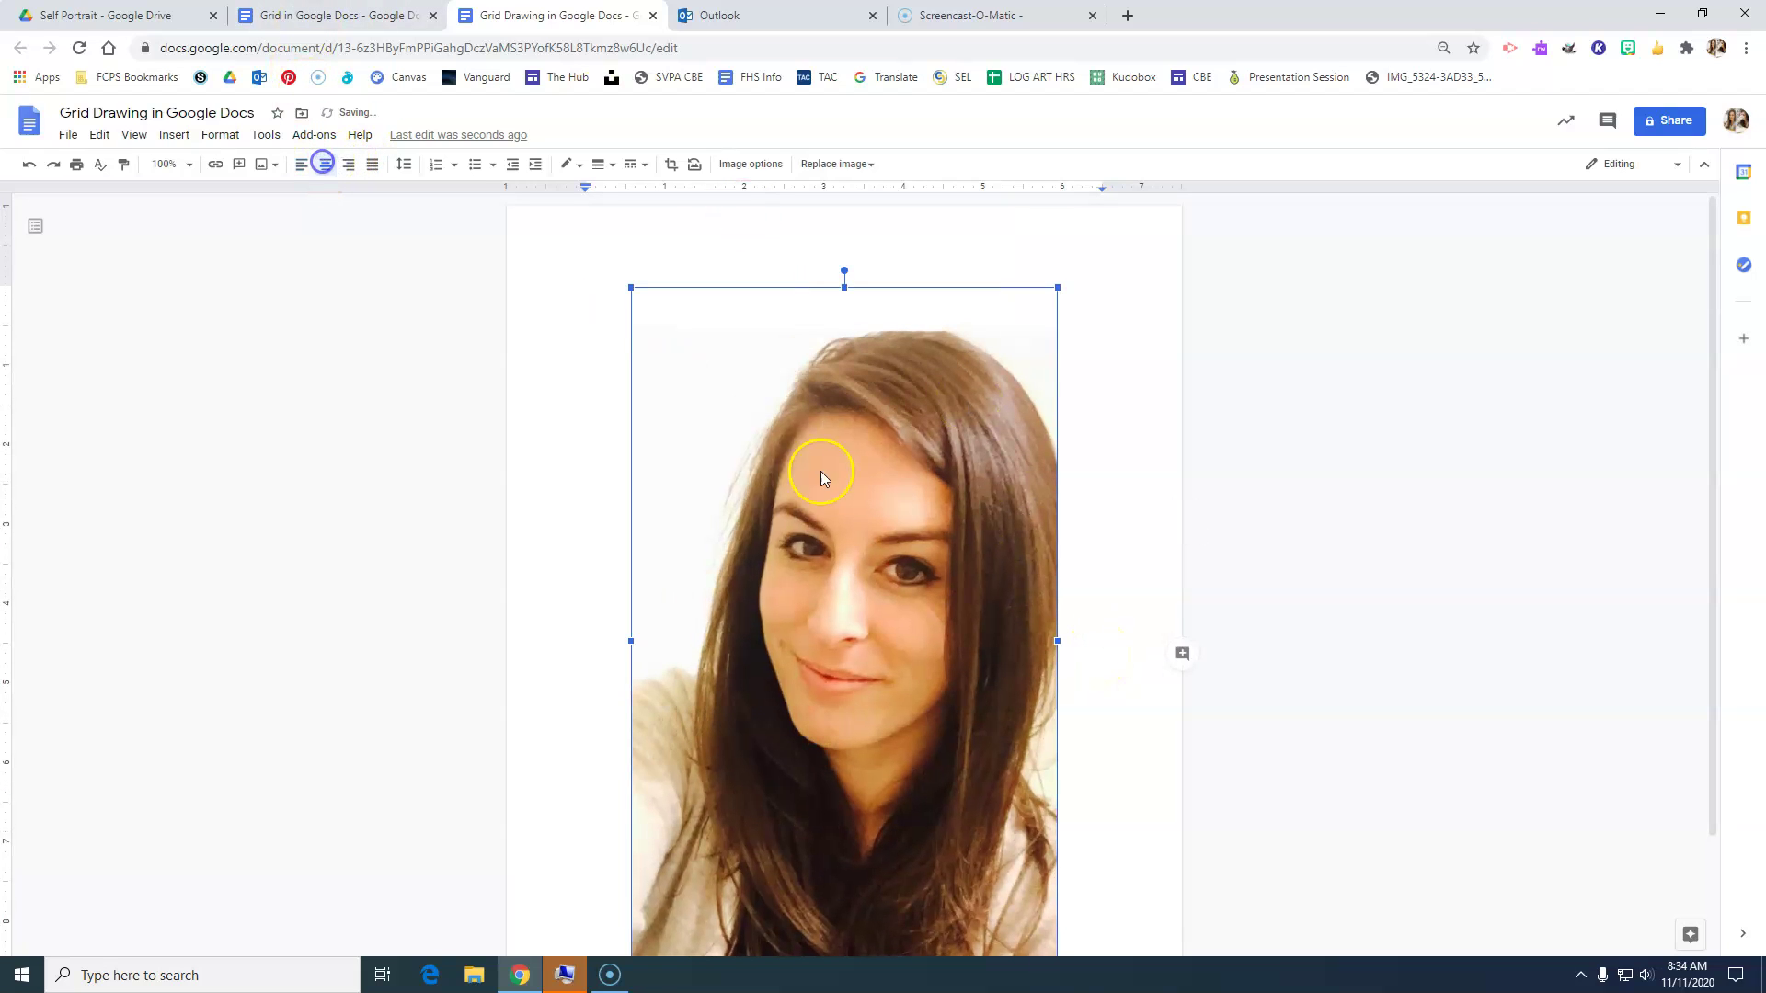
Step: Copy the cropped selfie photo
left_click(1127, 509)
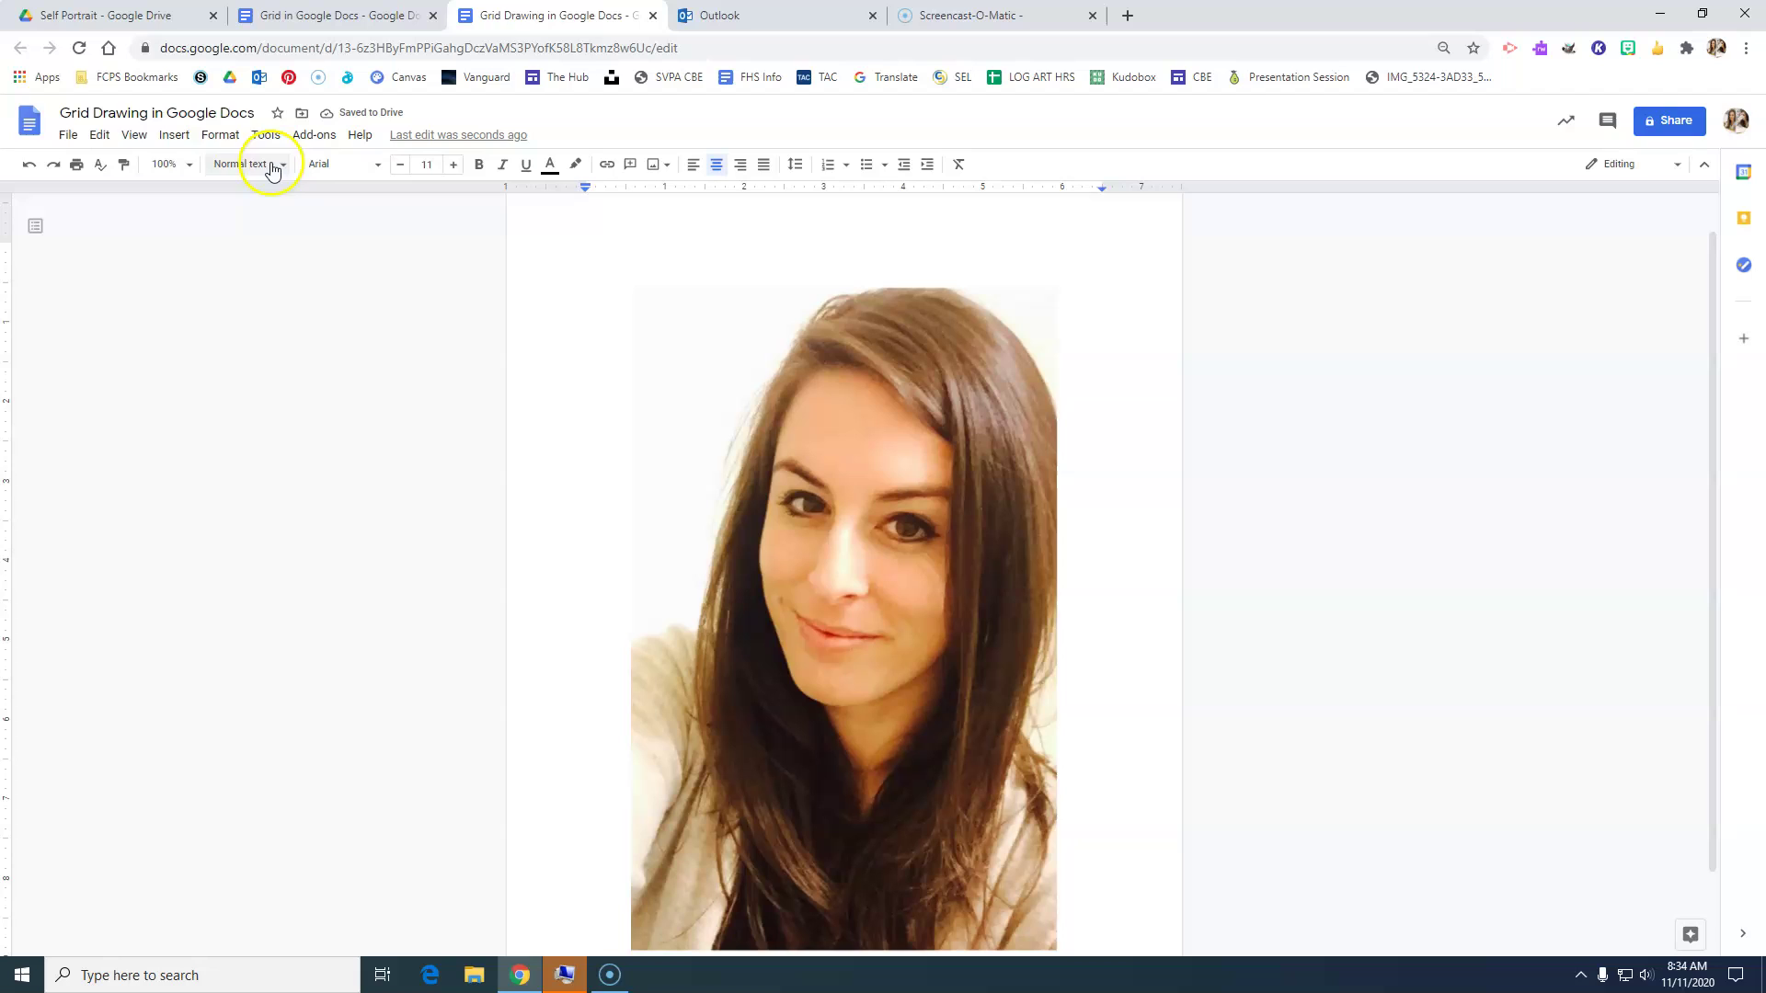
left_click(883, 455)
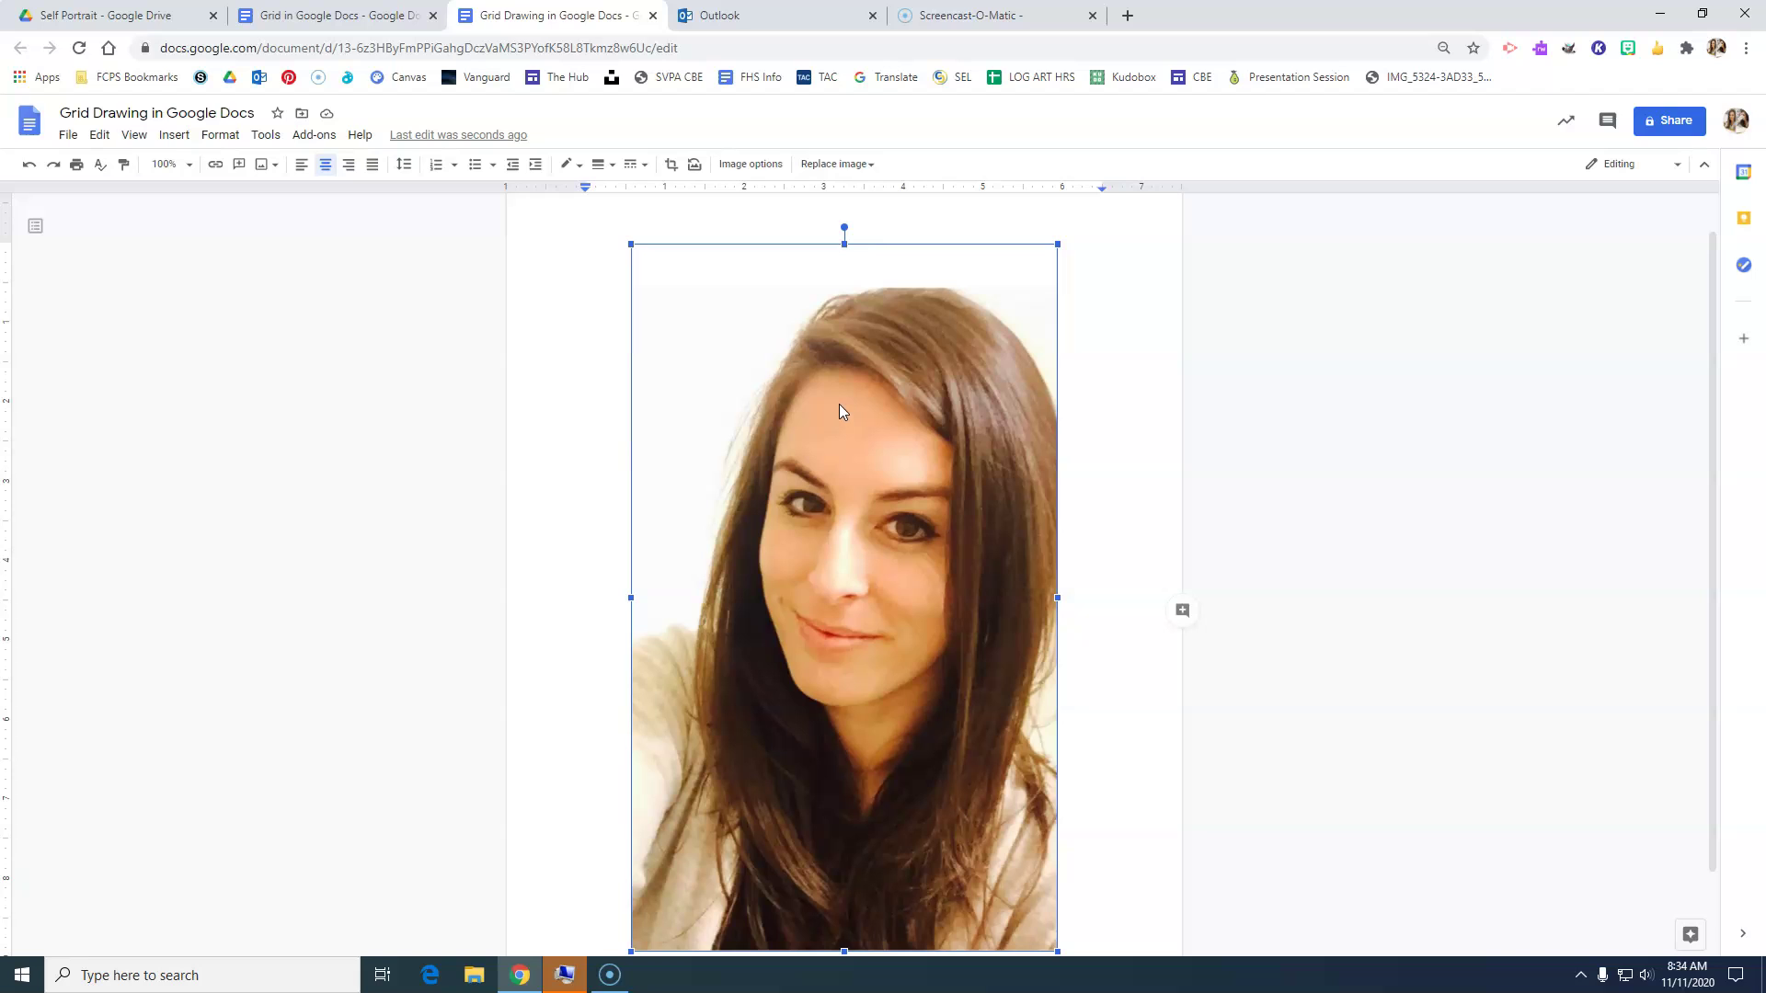
right_click(840, 404)
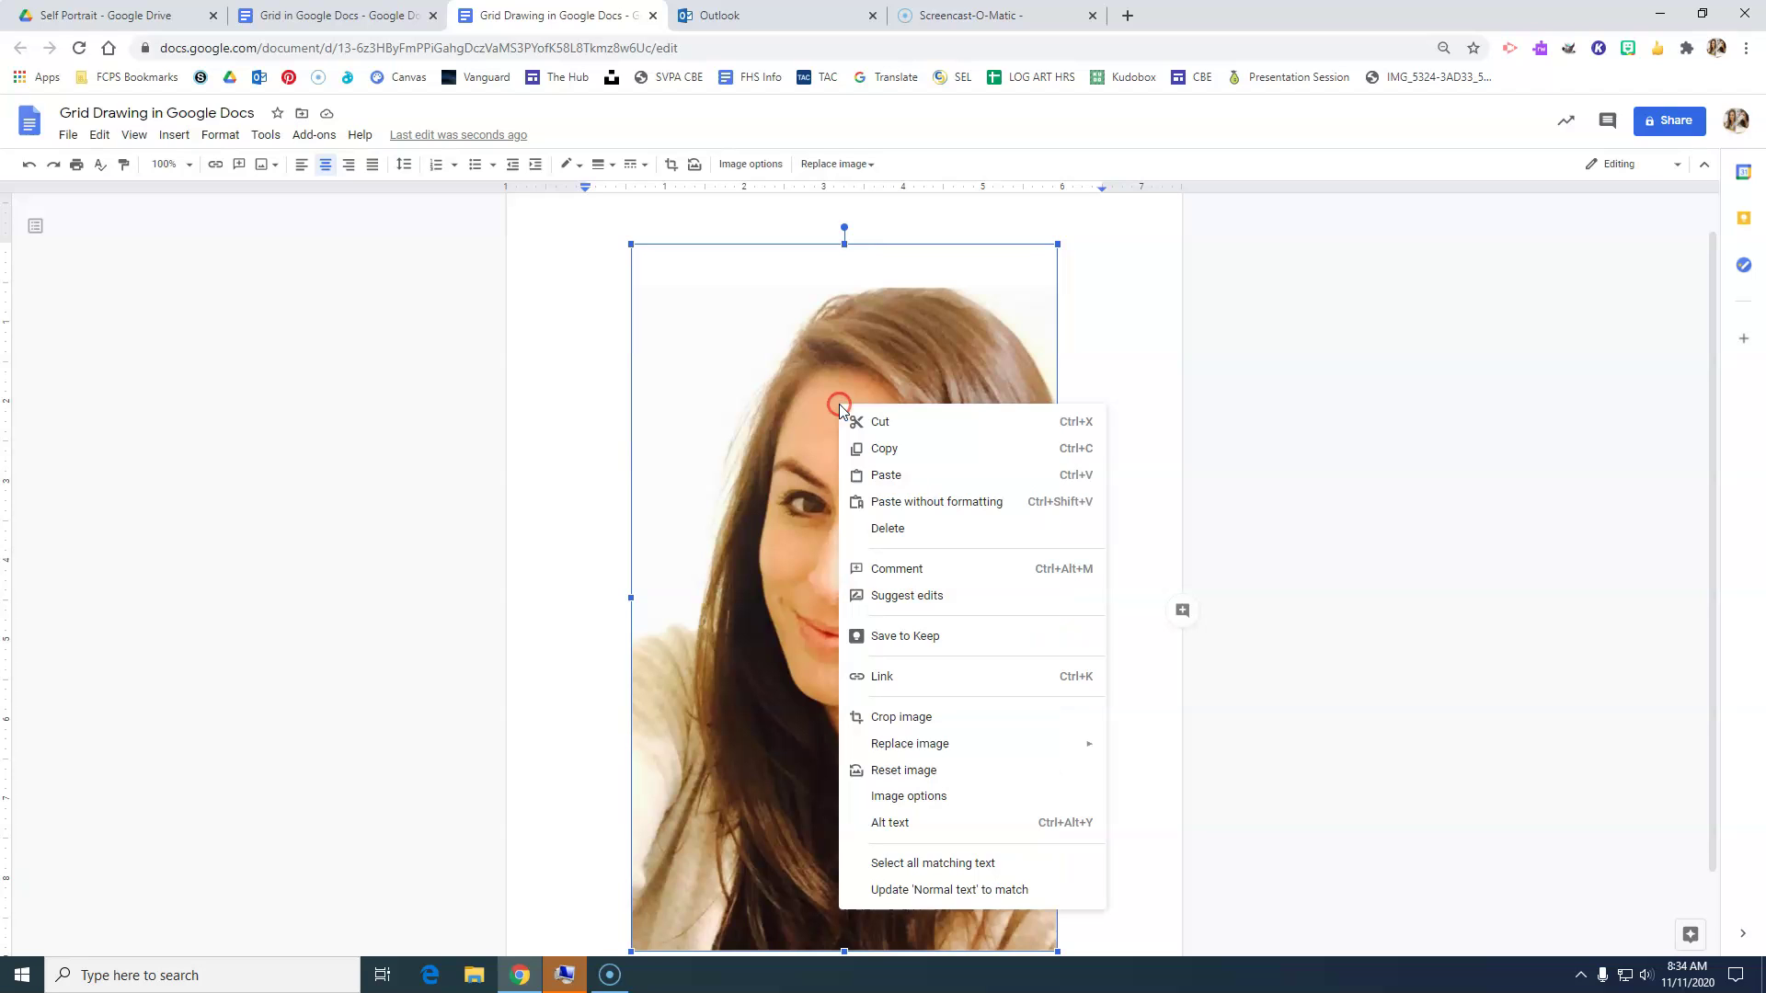
left_click(920, 453)
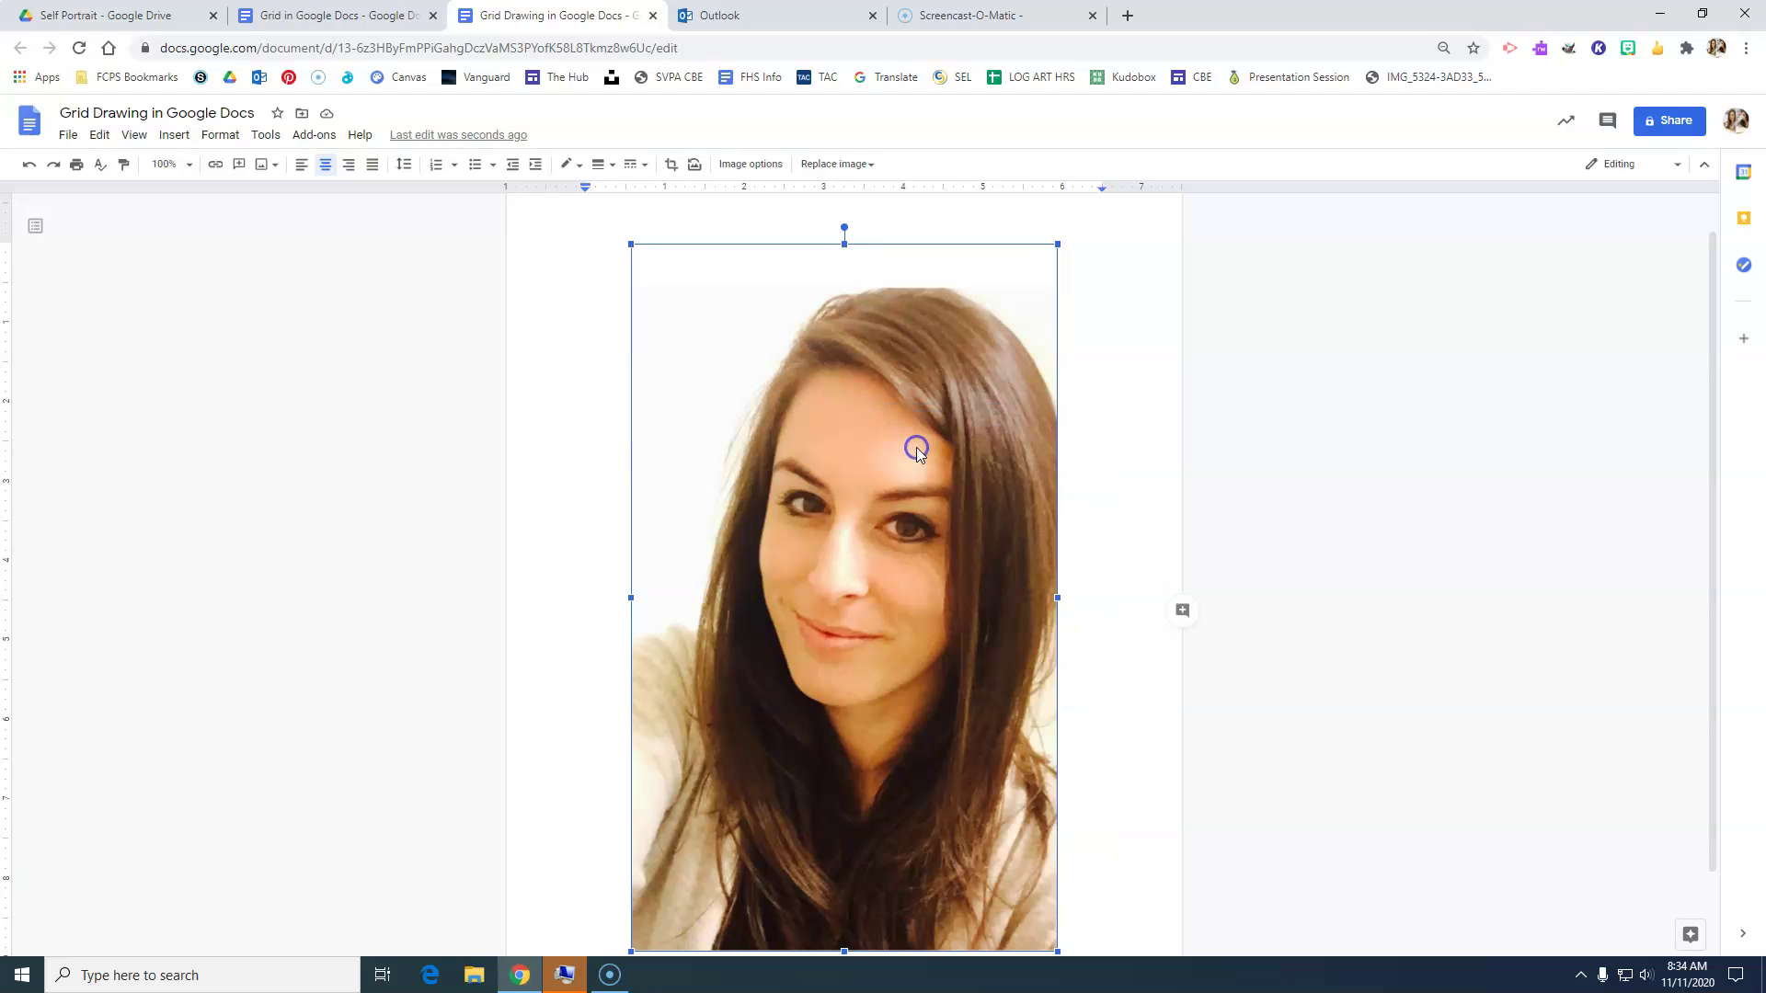
Step: Create a new blank drawing over the document
left_click(177, 136)
left_click(265, 222)
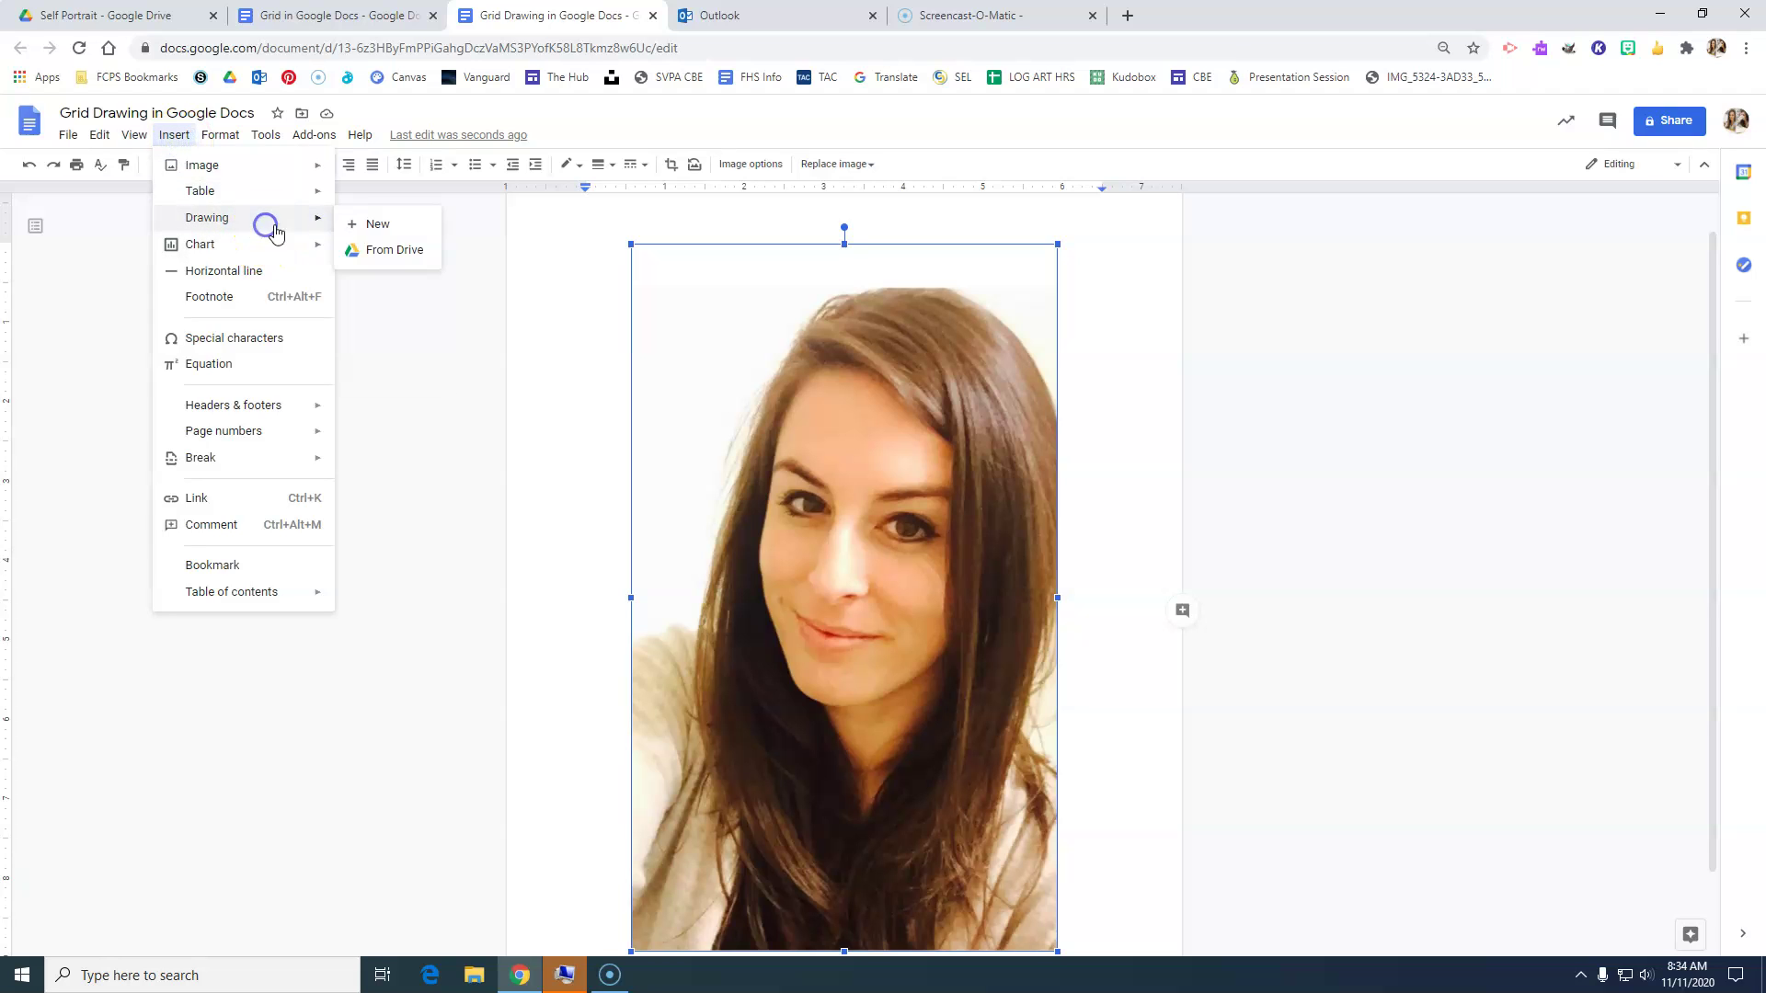
left_click(387, 224)
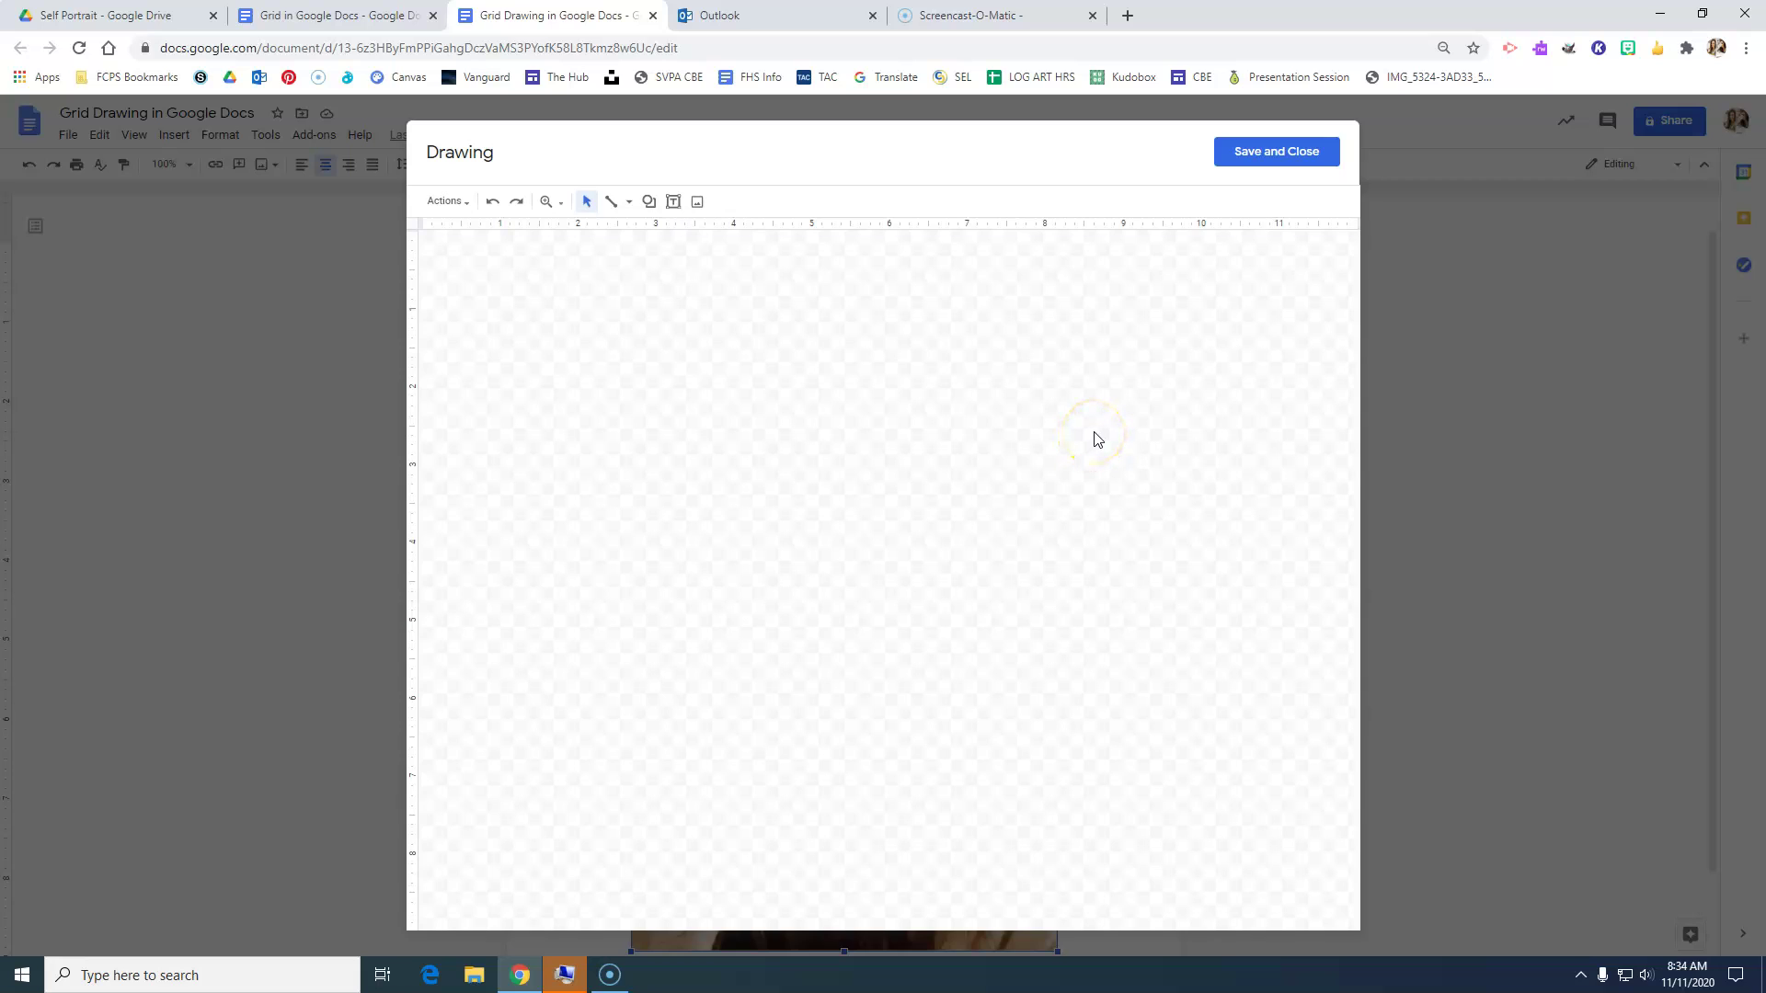
Step: Paste the selfie into the drawing, widen it slightly and move it top-left
right_click(743, 335)
left_click(822, 401)
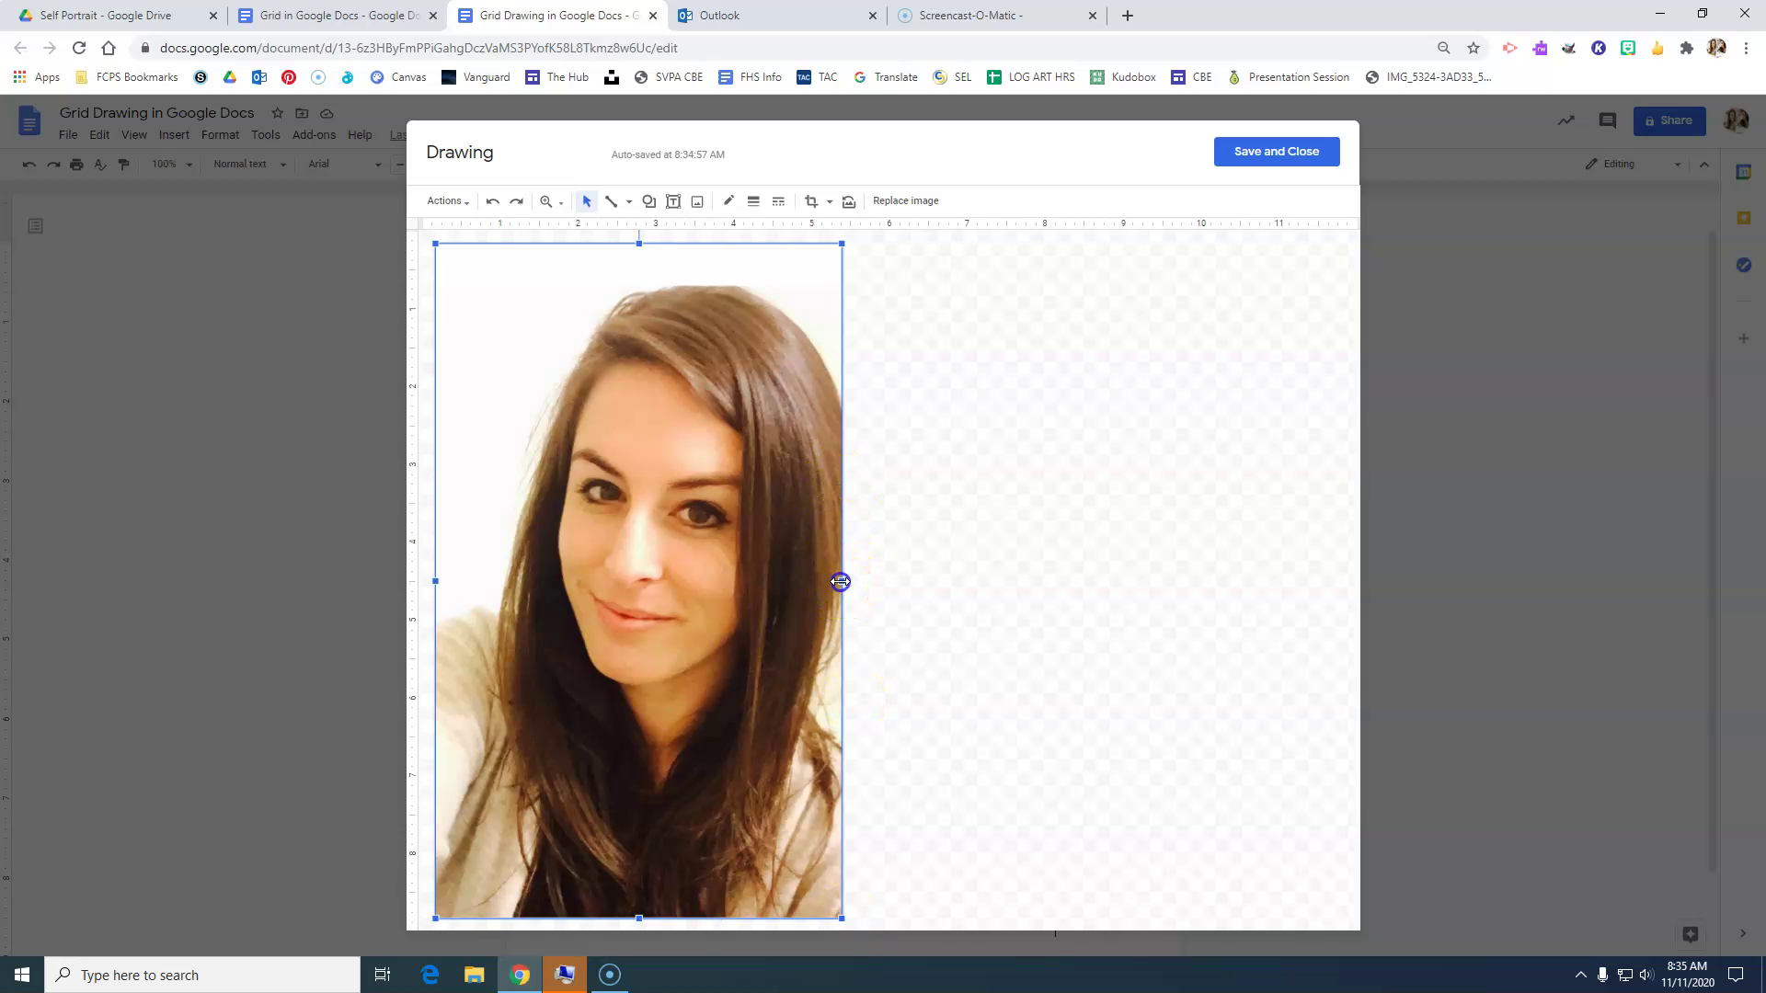
mouse_move(839, 579)
left_mouse_down()
mouse_move(918, 579)
mouse_move(839, 581)
left_mouse_up()
left_click_drag(615, 439, 598, 425)
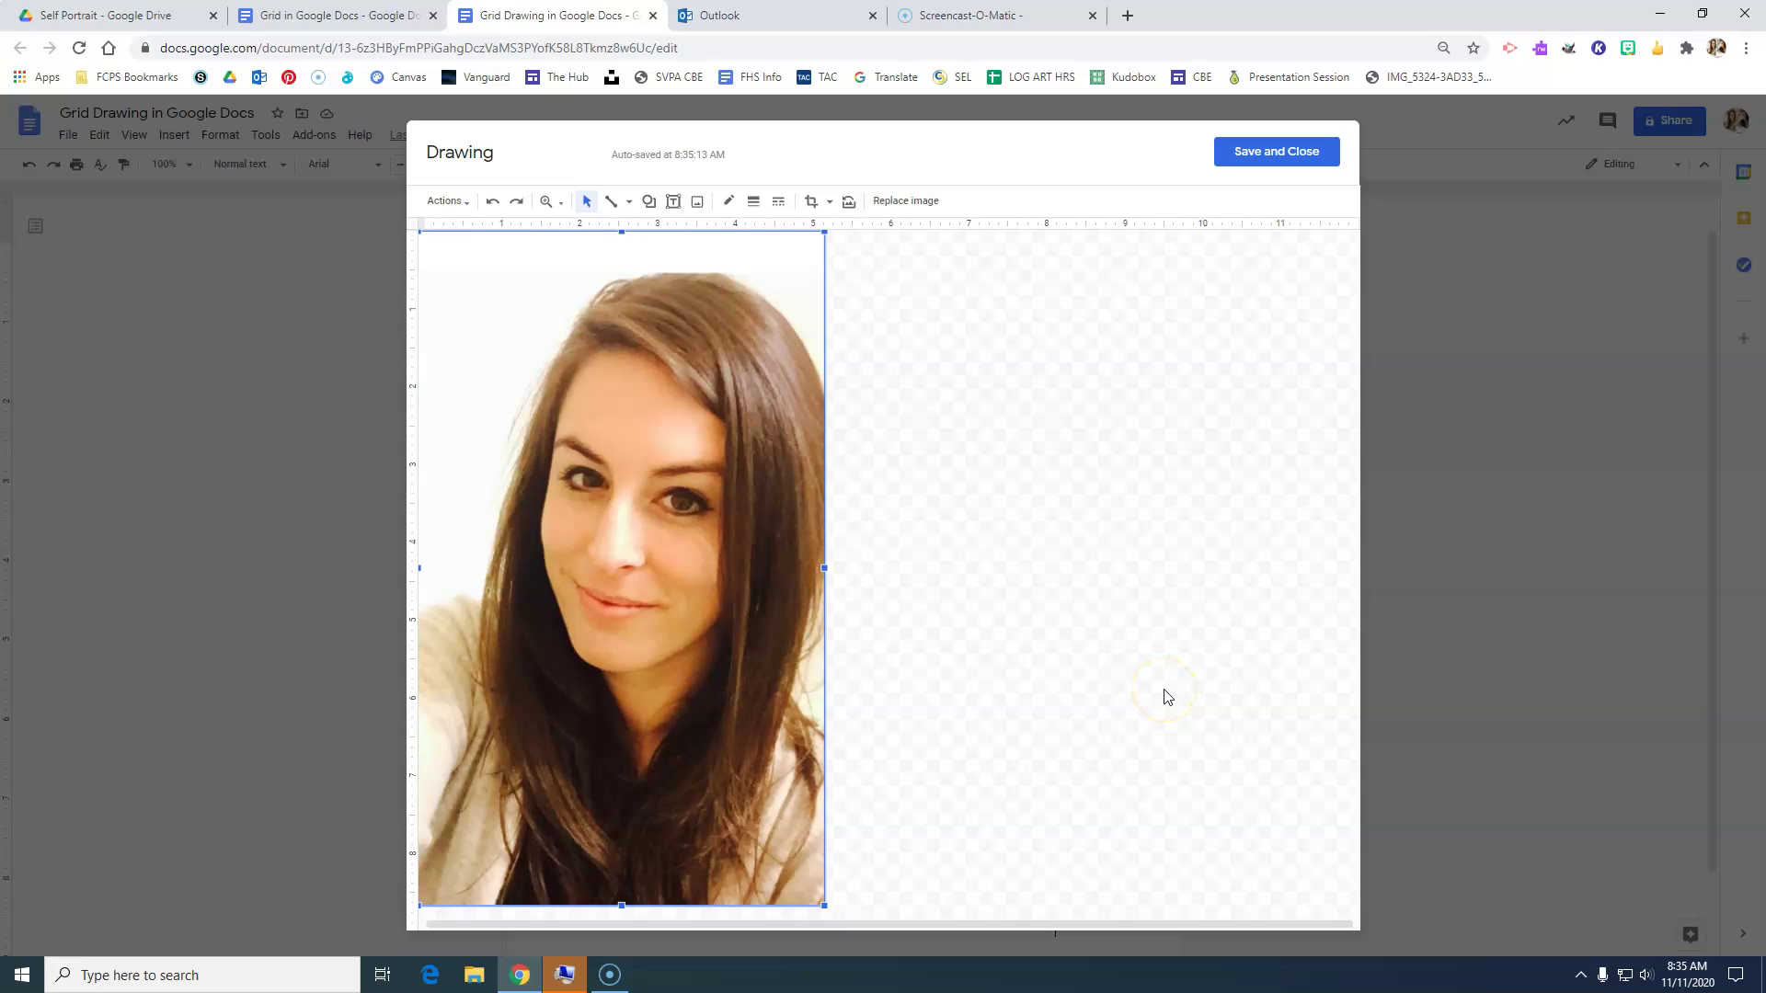
Step: Draw a vertical line from the photo's top to its bottom
left_click(616, 203)
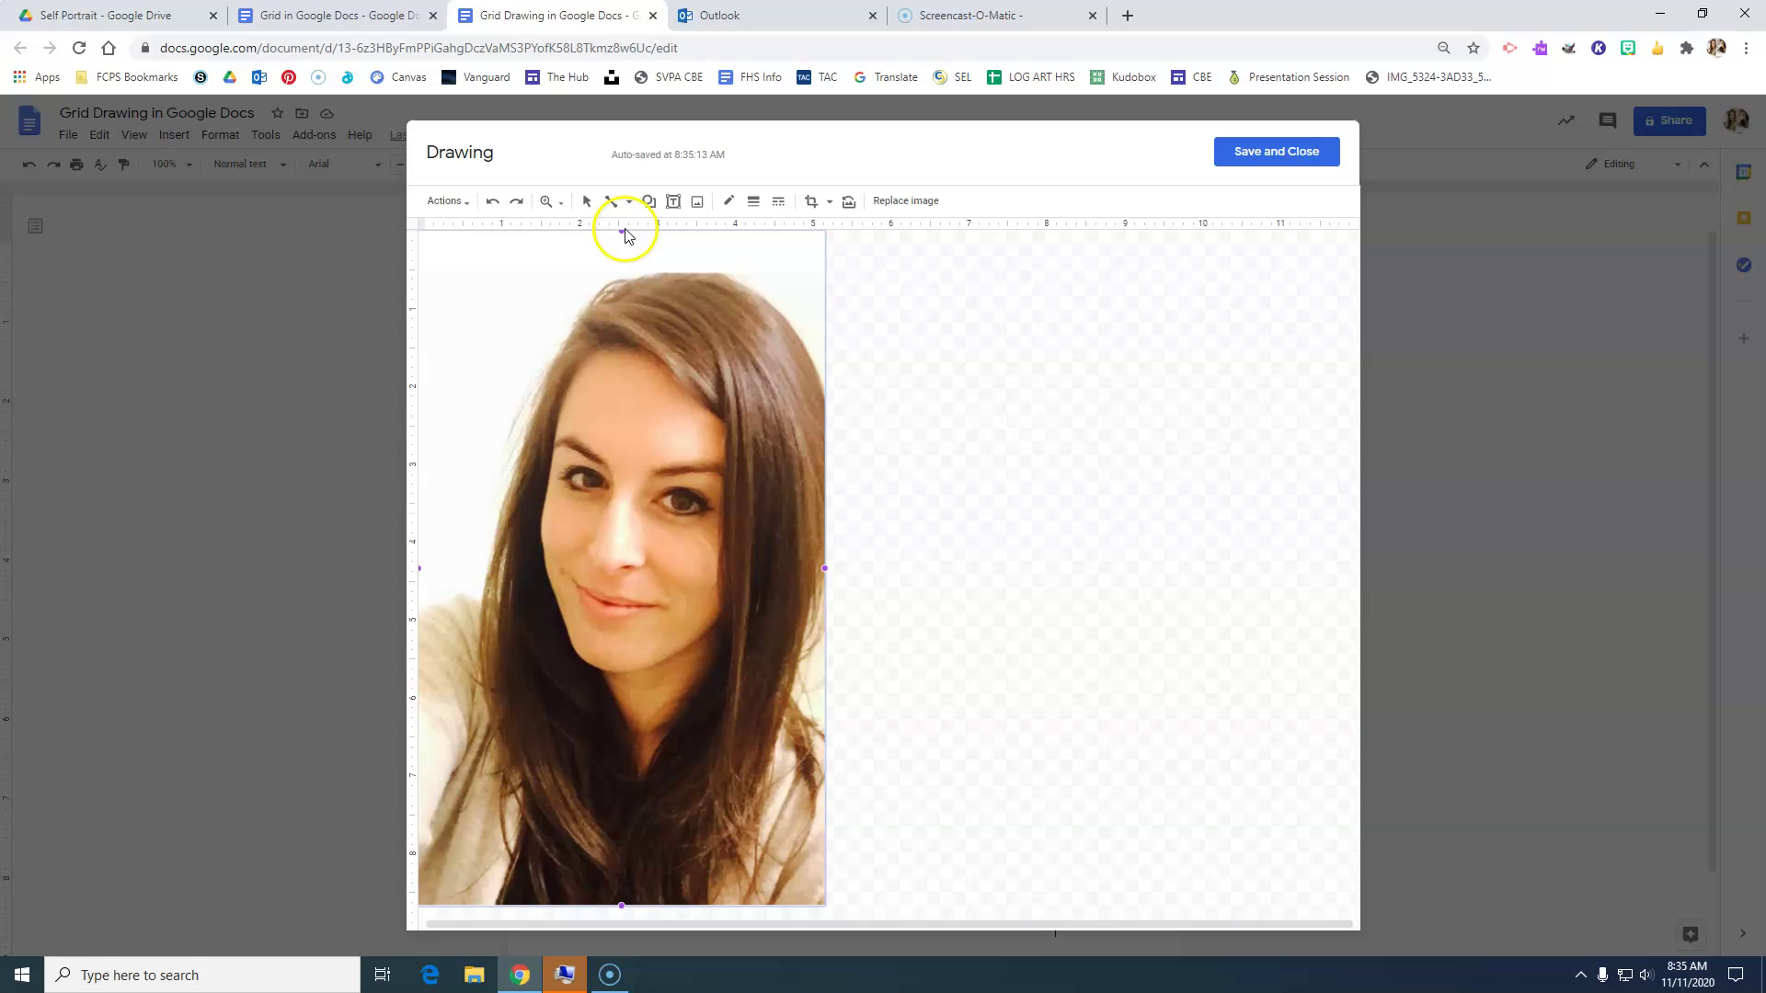
left_click(620, 236)
left_click_drag(623, 236, 701, 307)
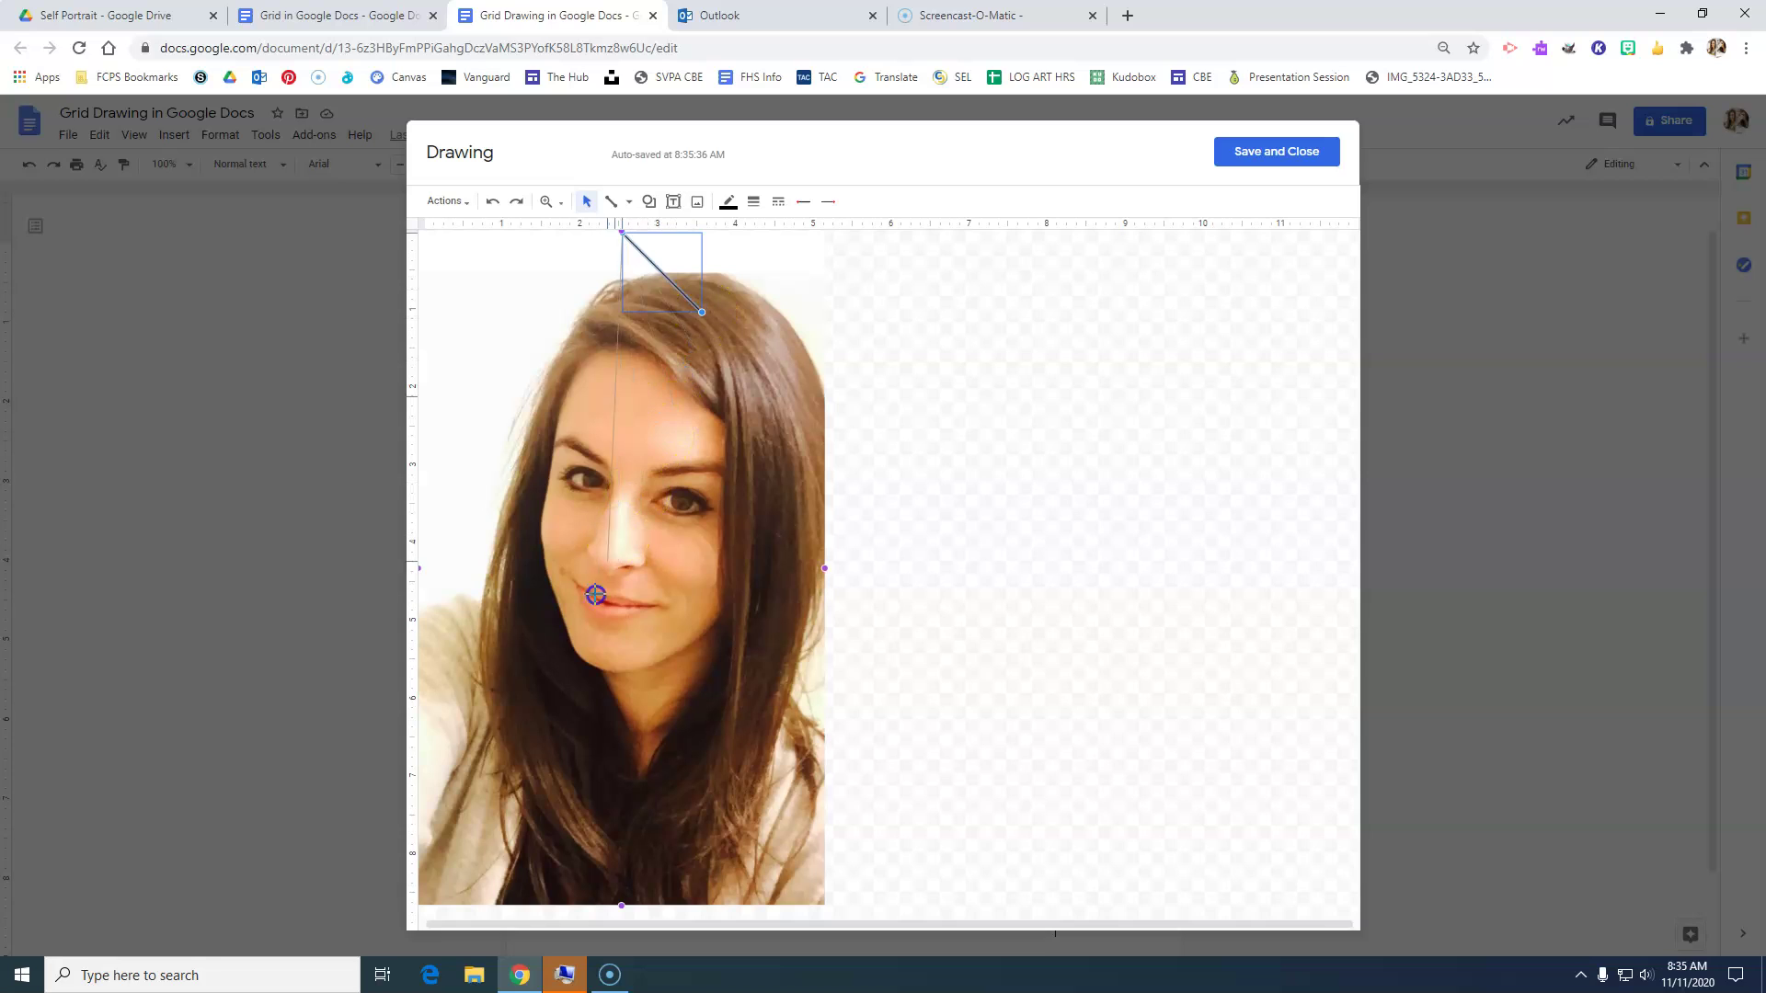
left_click_drag(608, 827, 622, 905)
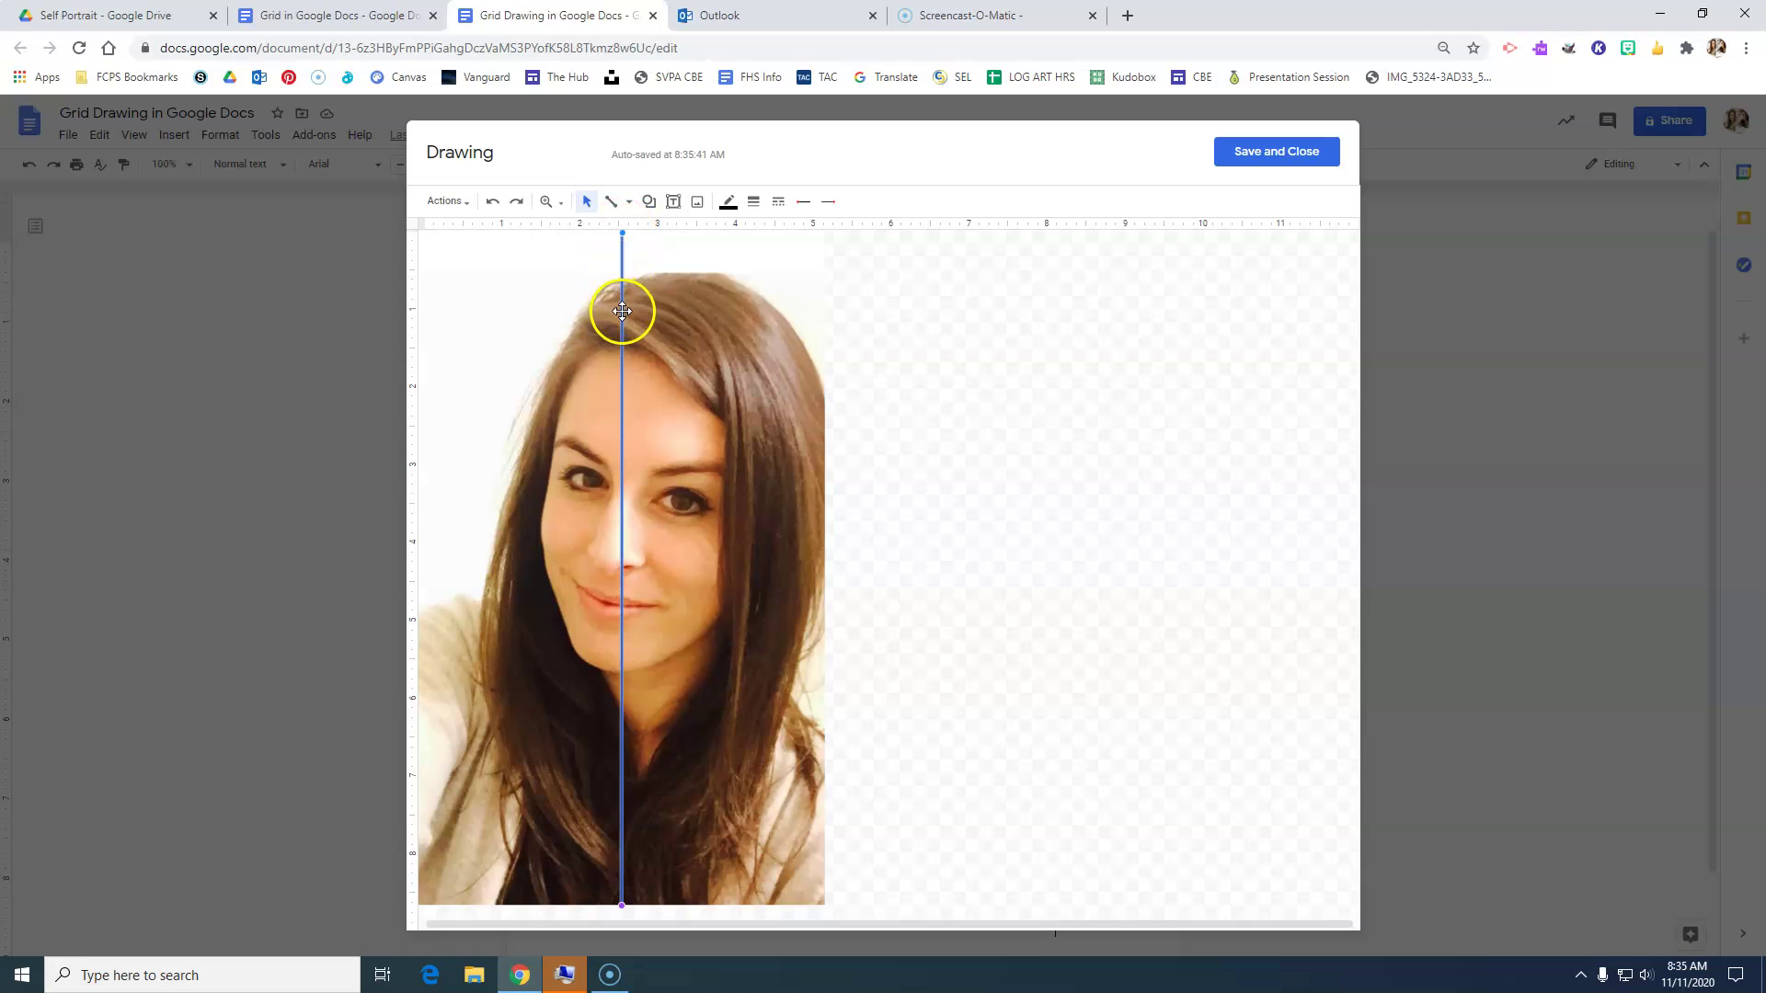
left_click_drag(622, 312, 503, 308)
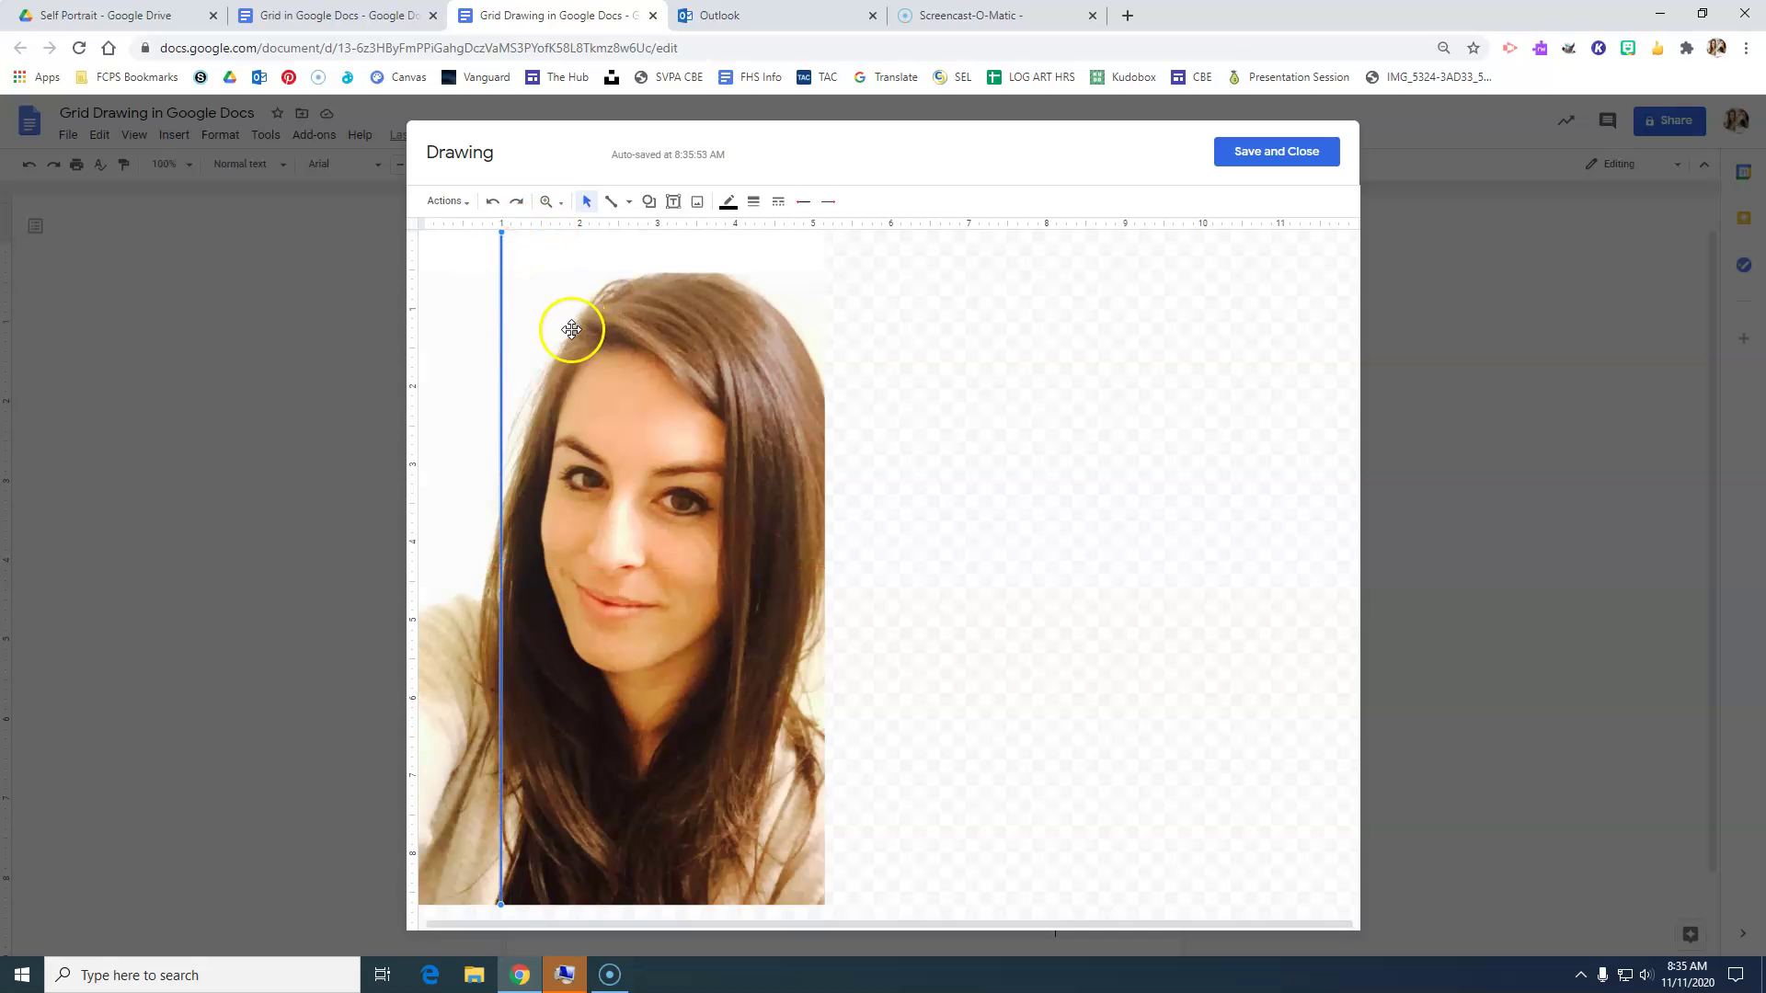
Step: Duplicate the vertical line and place copies at each inch mark up to 5 inches
key("ctrl+d")
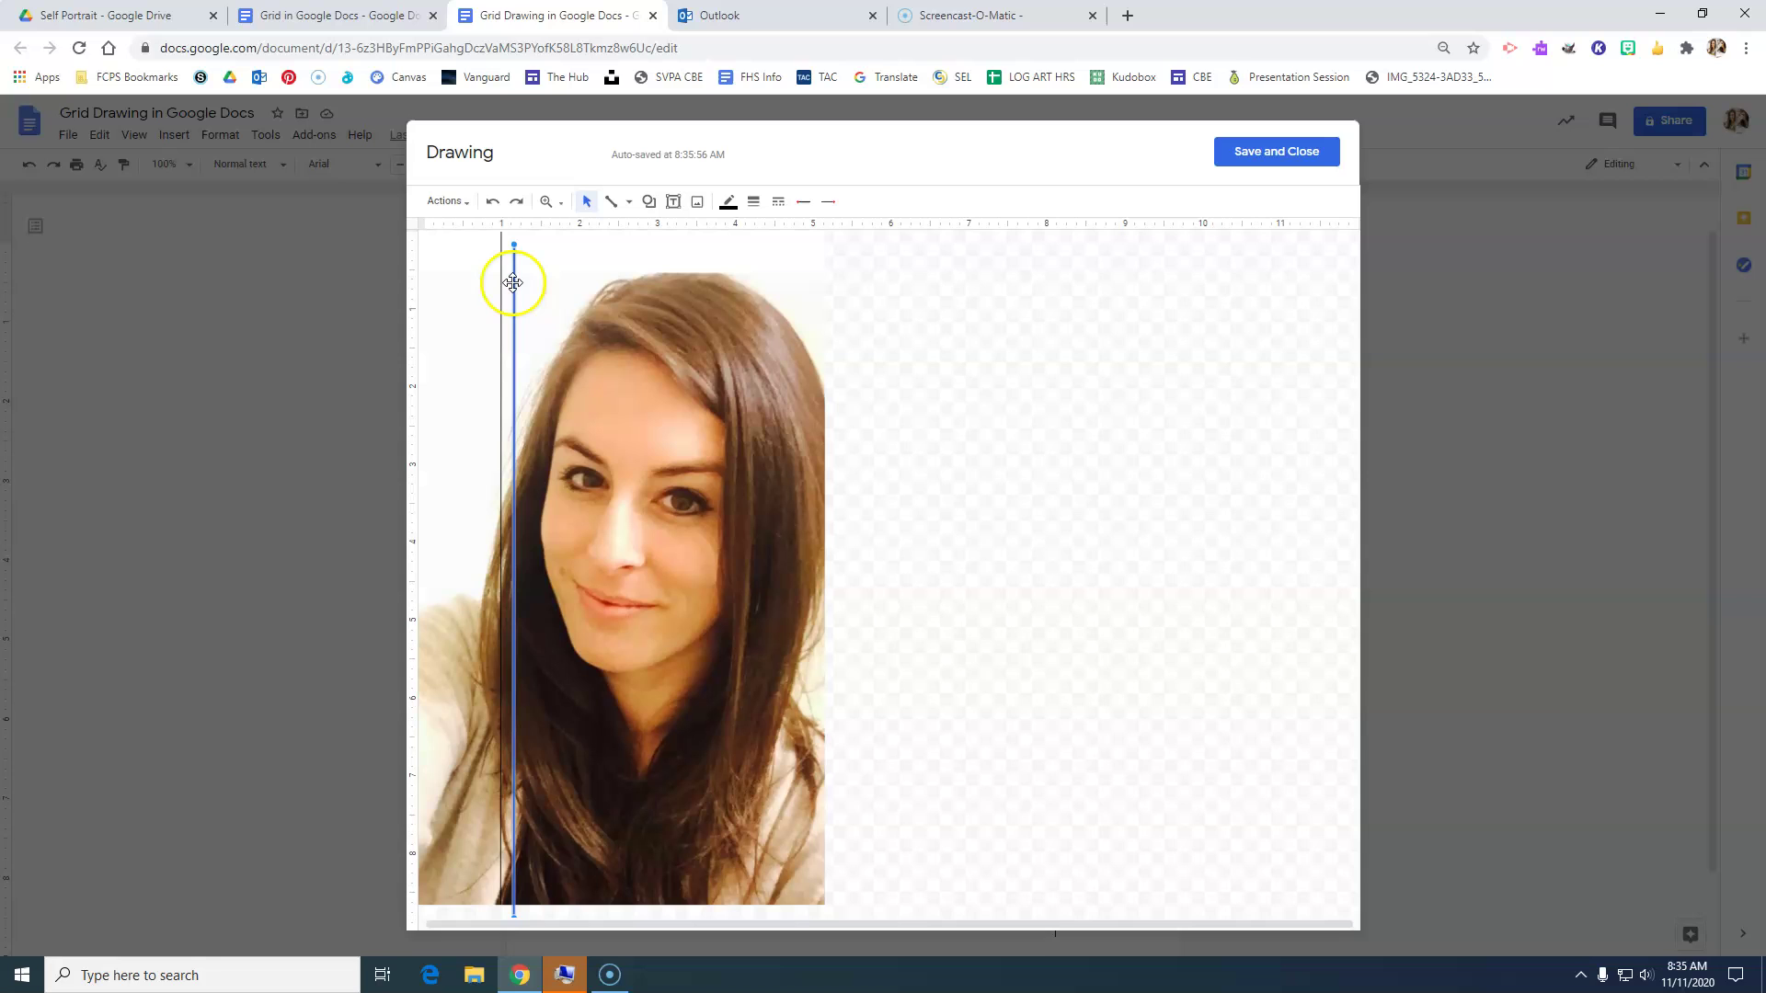
left_click_drag(514, 285, 583, 260)
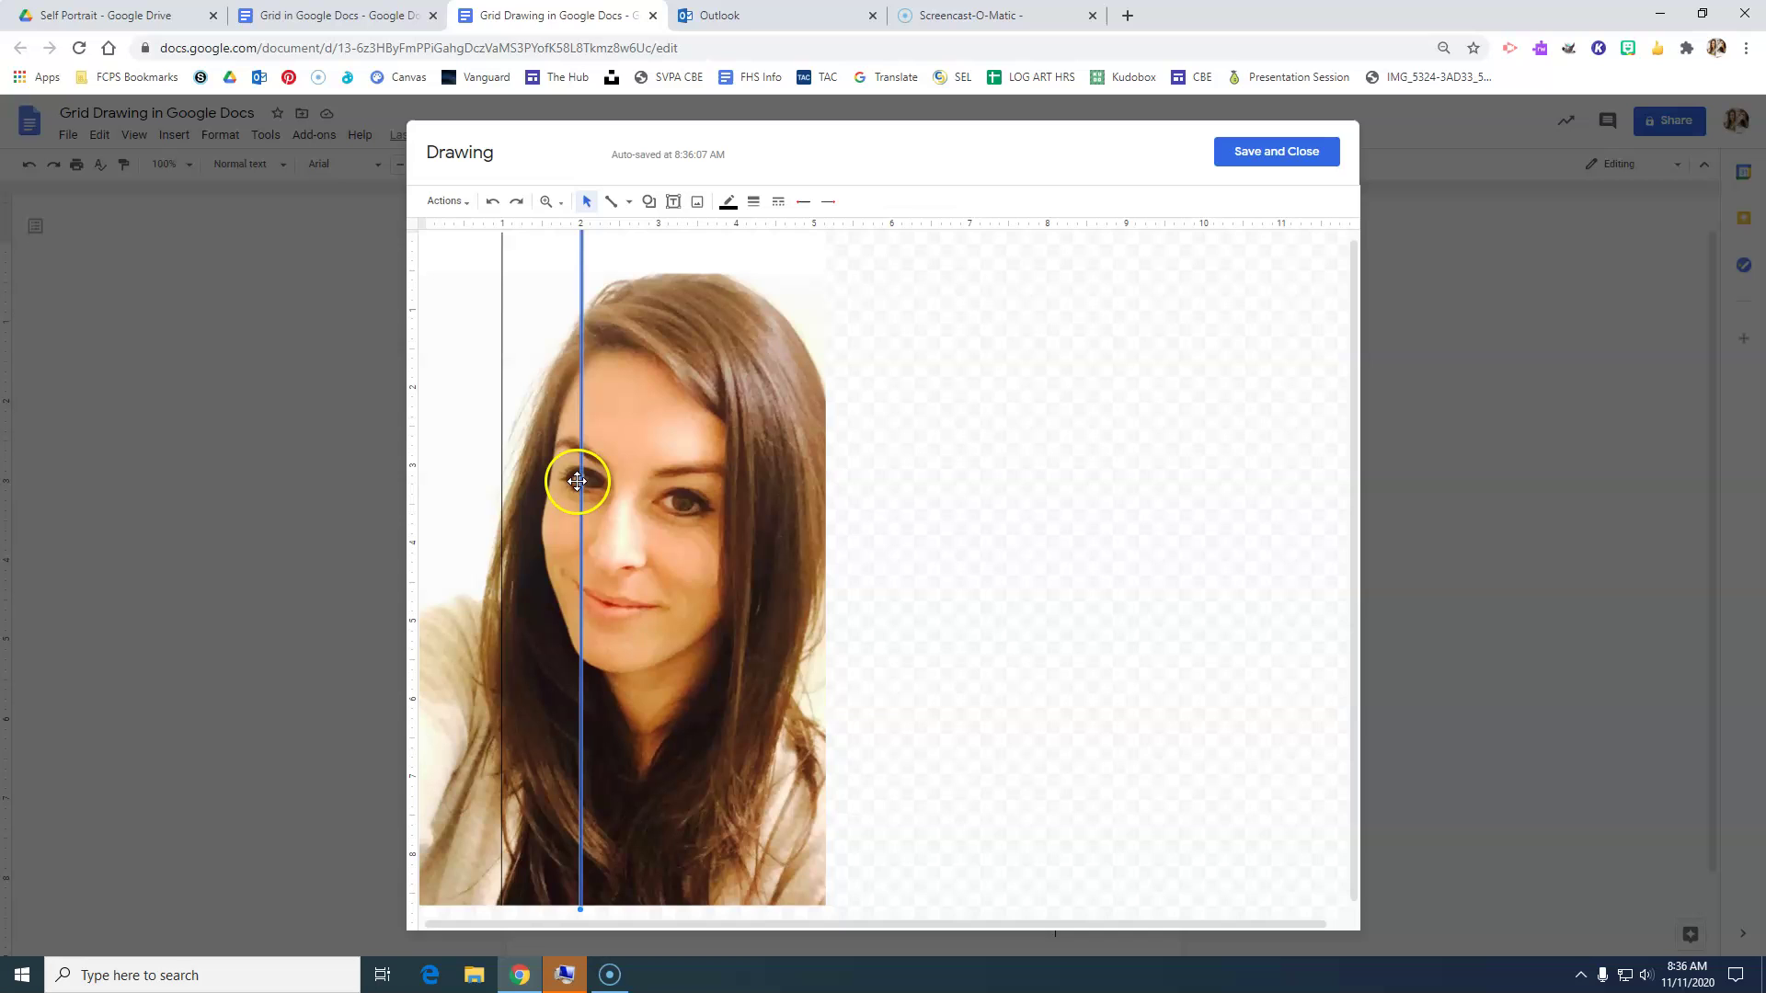
left_click_drag(577, 479, 594, 479)
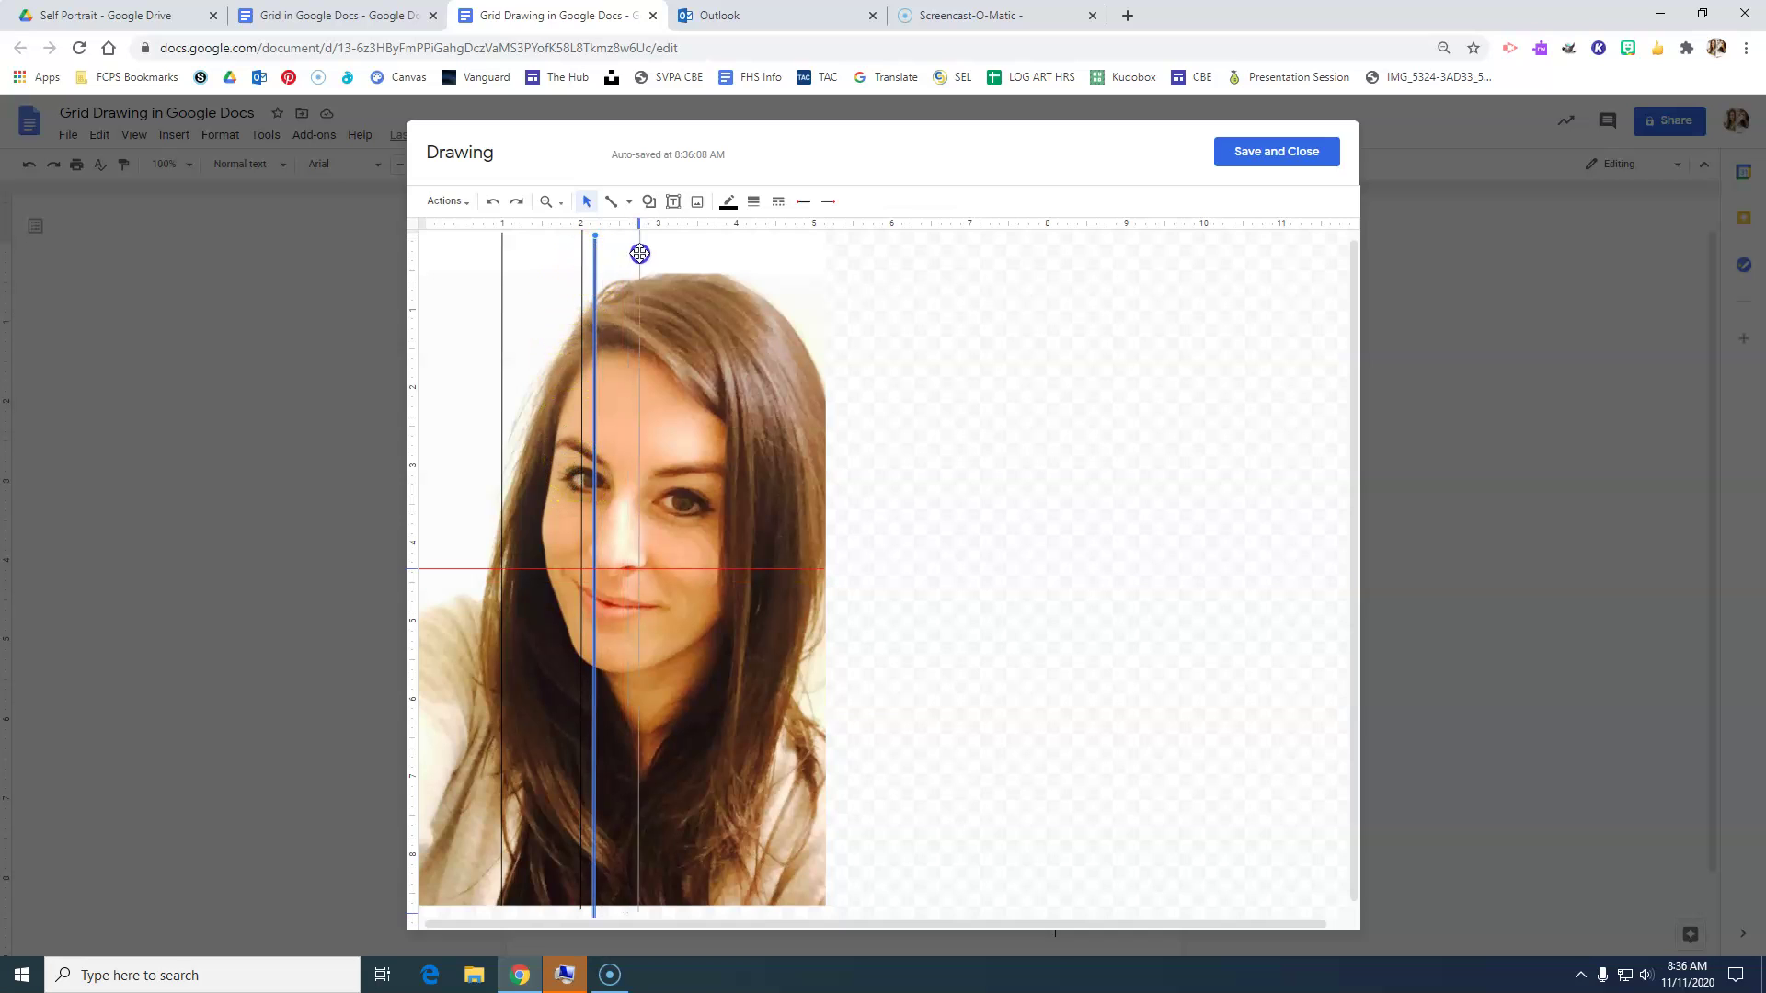
left_click_drag(594, 263, 660, 251)
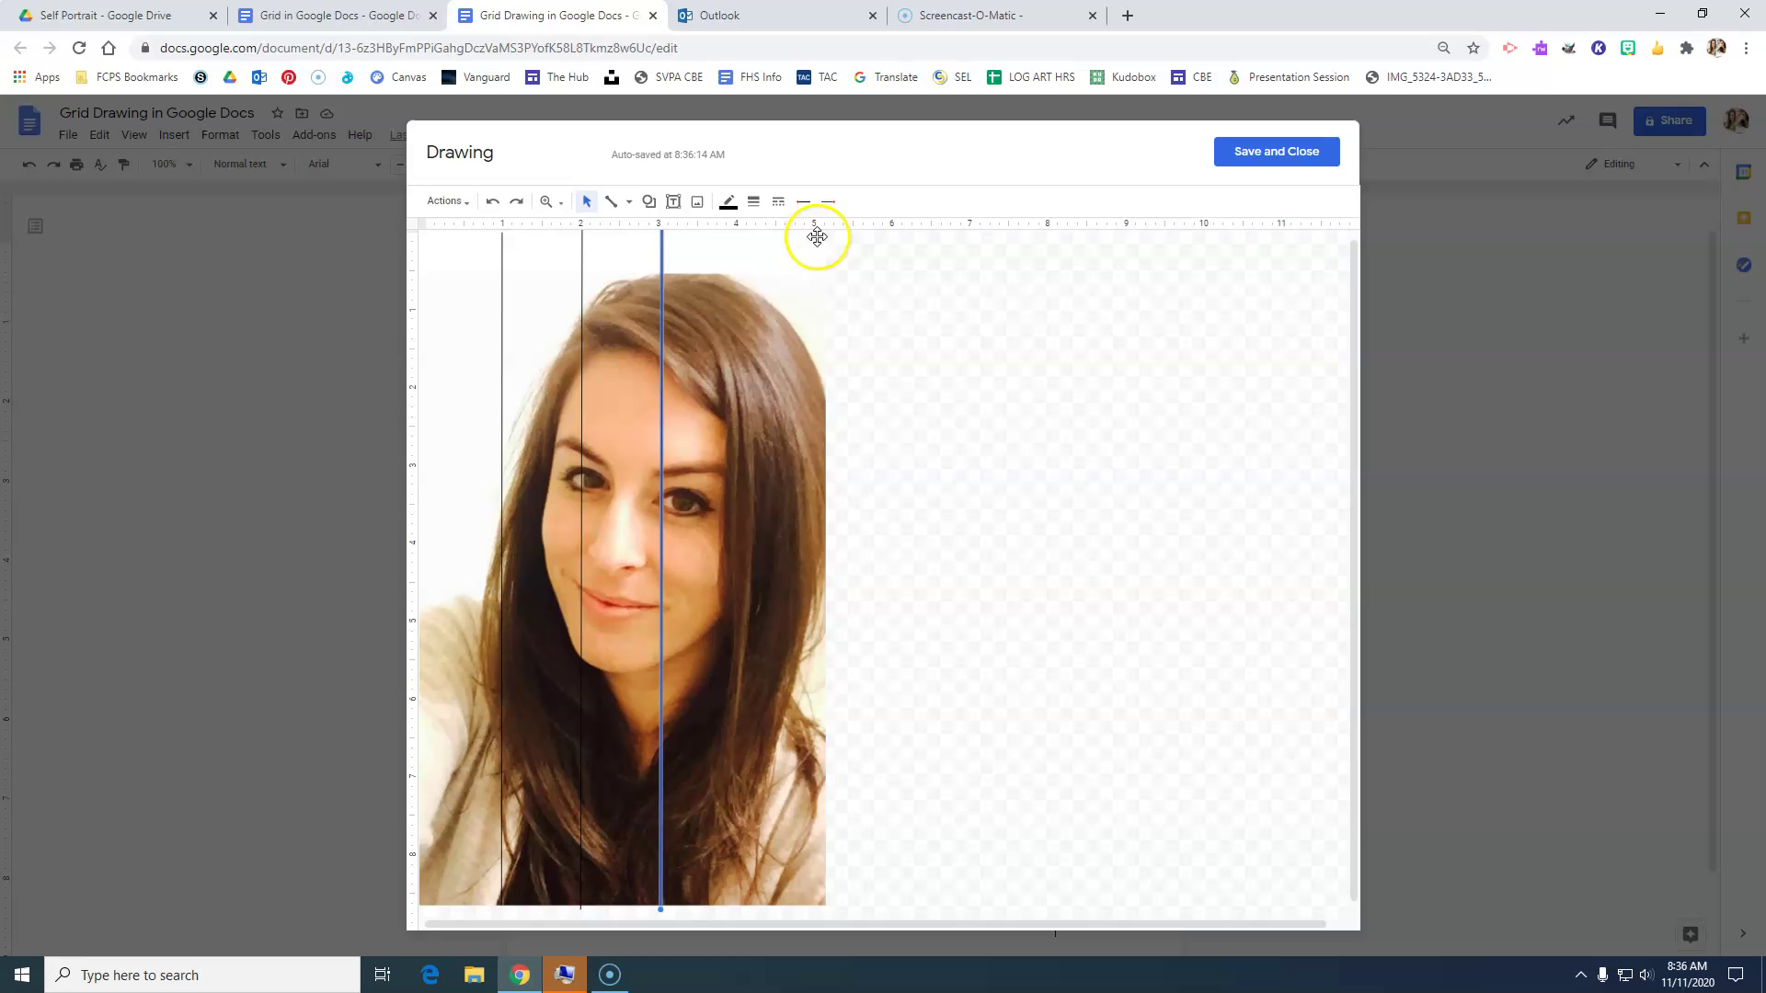
key("ctrl+d")
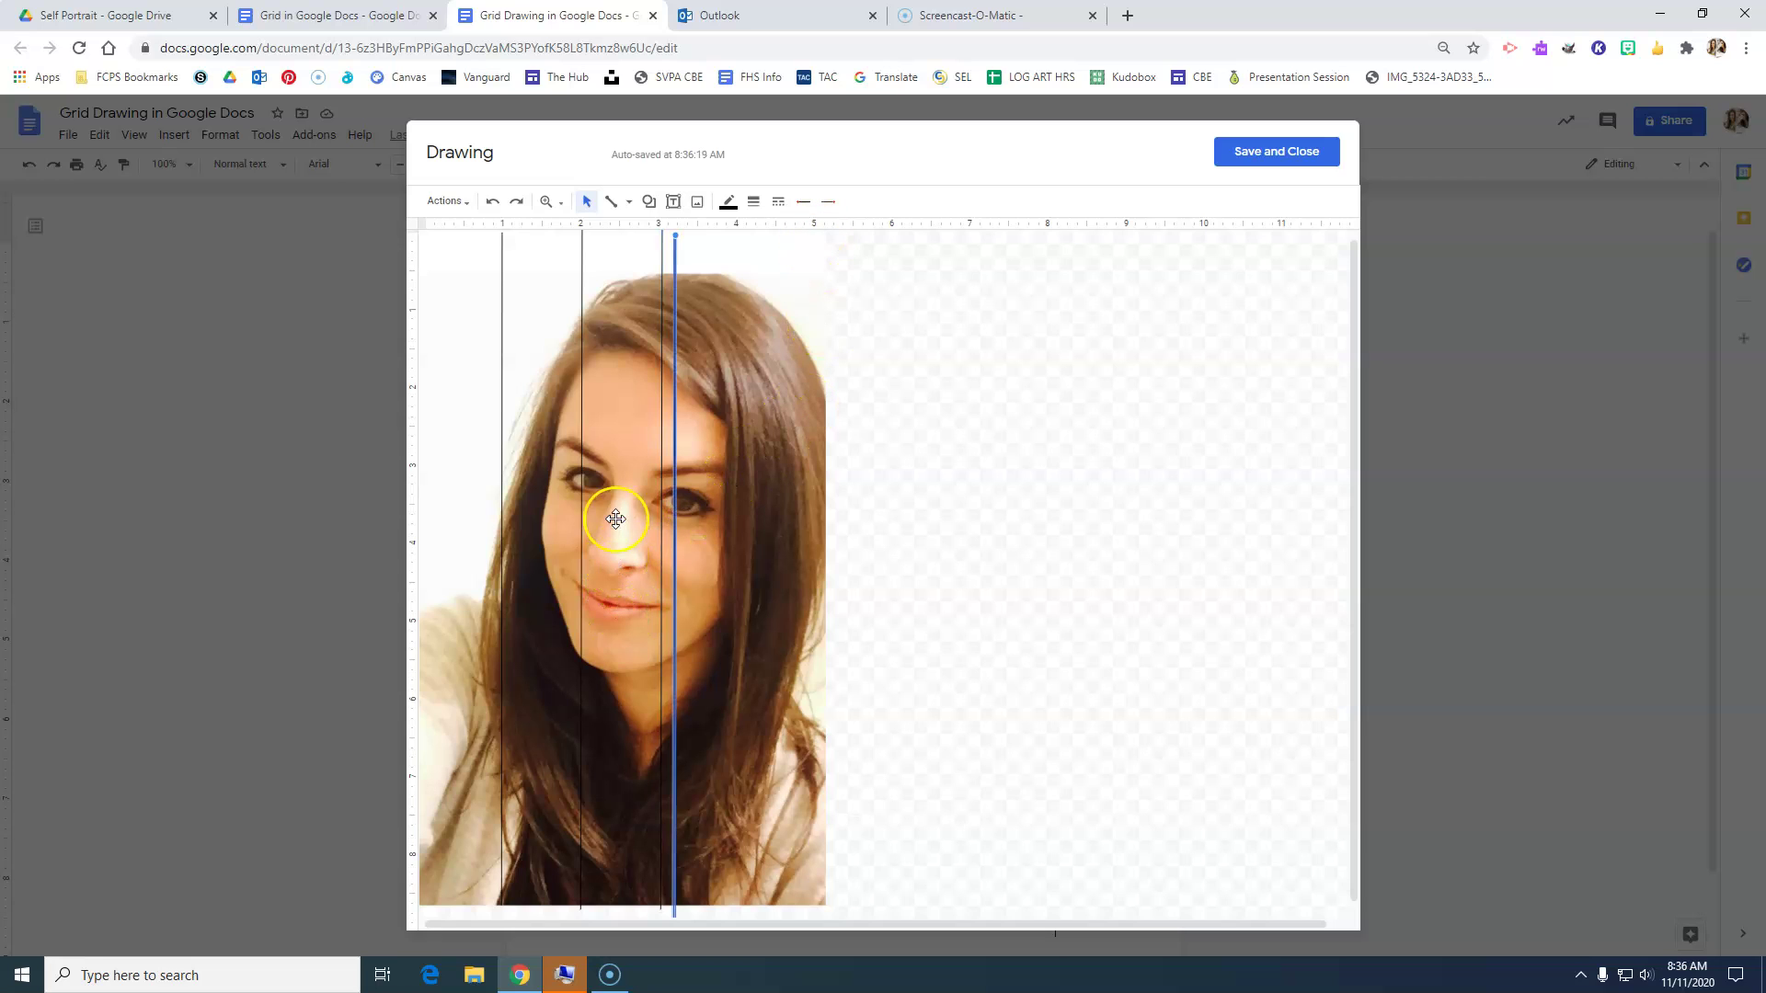
mouse_move(677, 255)
left_mouse_down()
mouse_move(740, 254)
mouse_move(749, 284)
mouse_move(815, 260)
left_mouse_up()
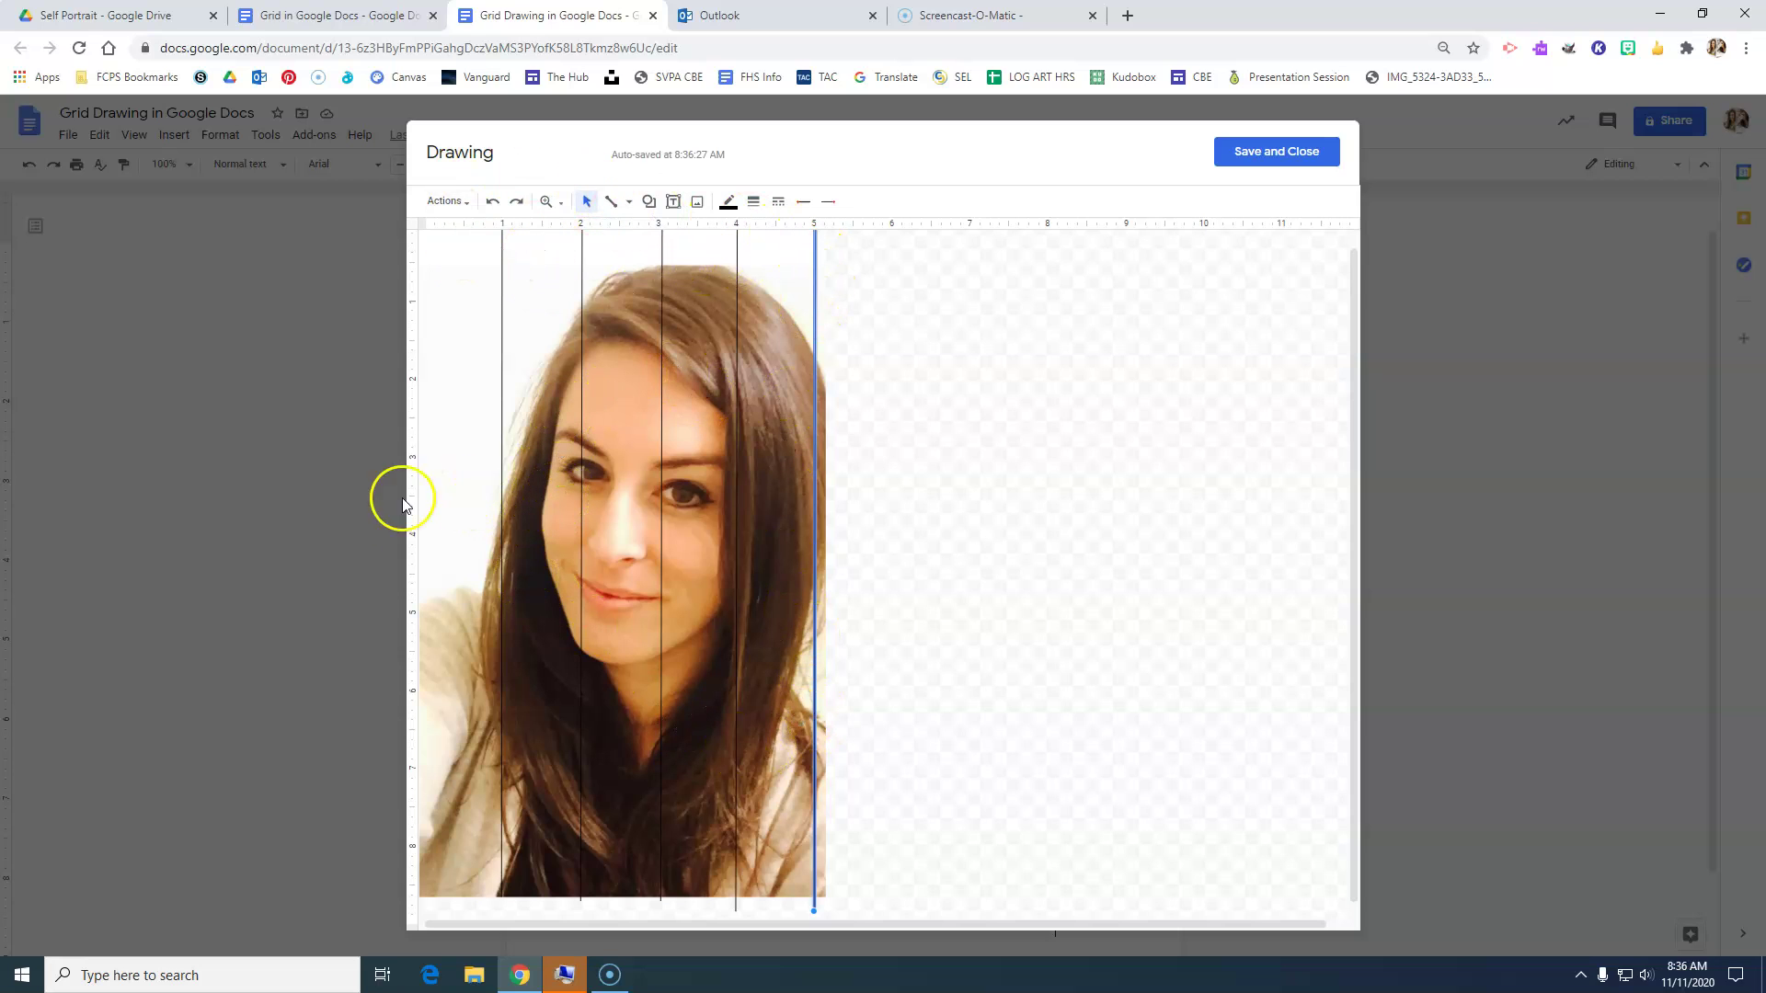
Step: Draw a horizontal line across the middle of the photo
left_click(612, 207)
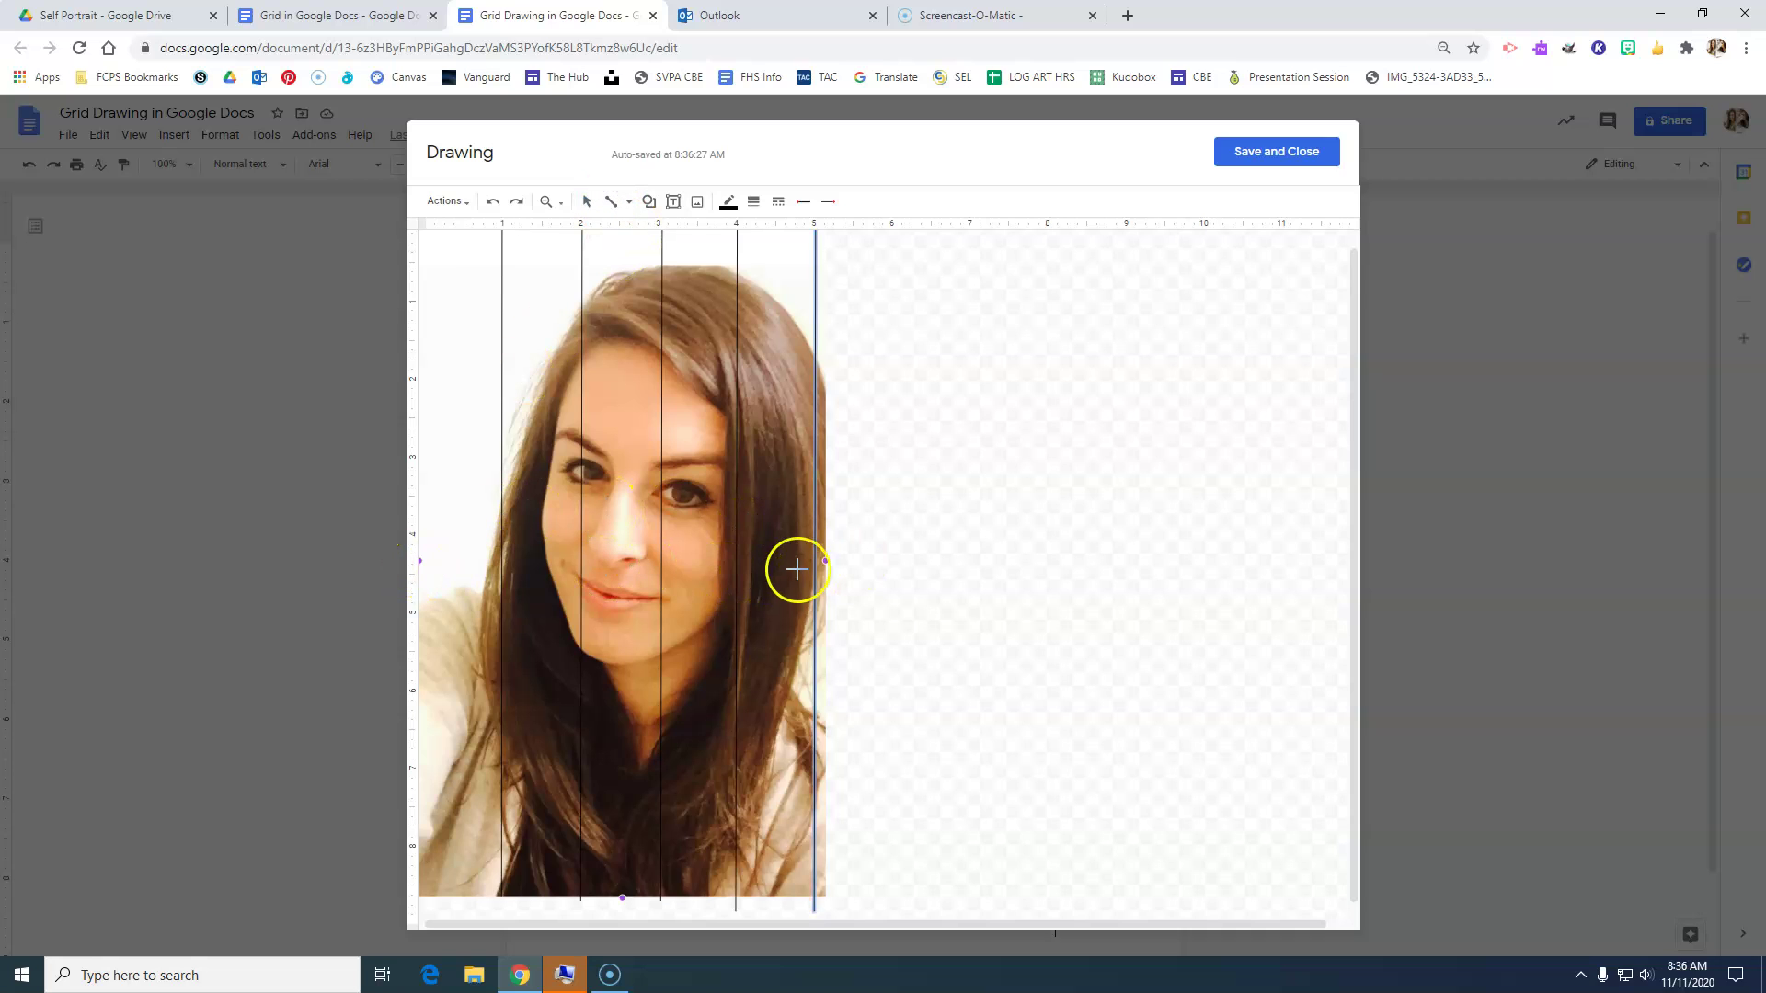
left_click(614, 203)
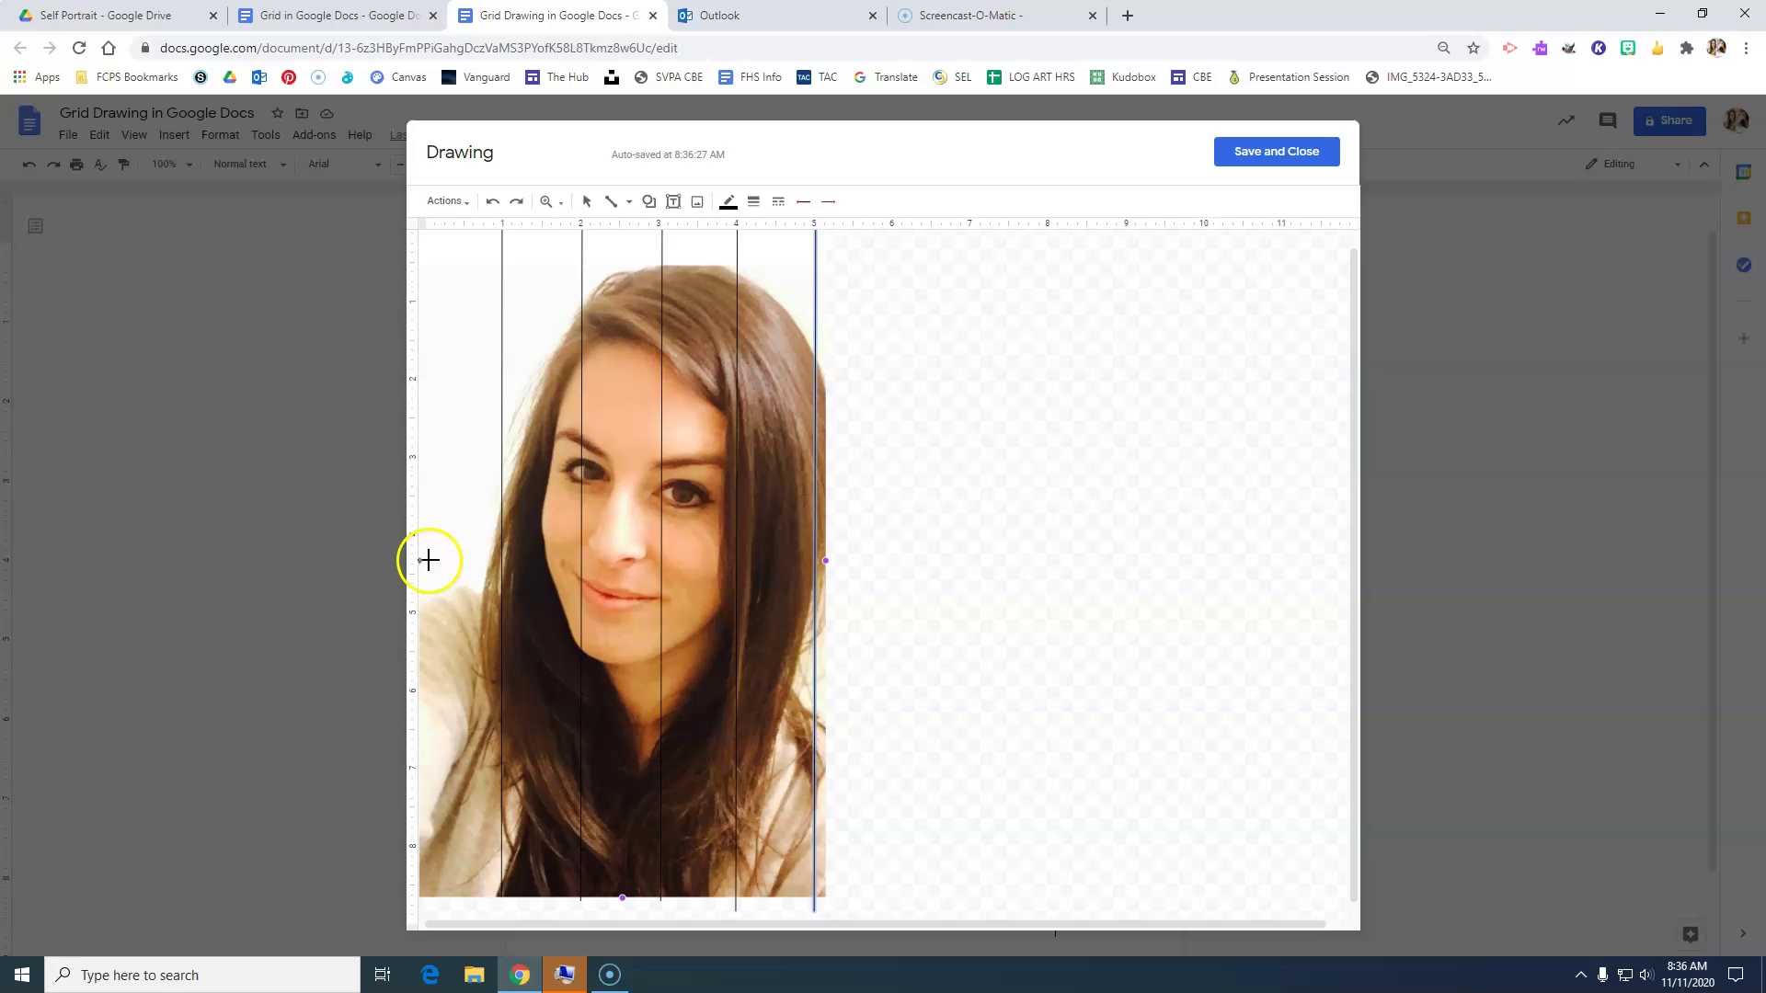
mouse_move(421, 567)
left_mouse_down()
mouse_move(497, 639)
mouse_move(828, 560)
left_mouse_up()
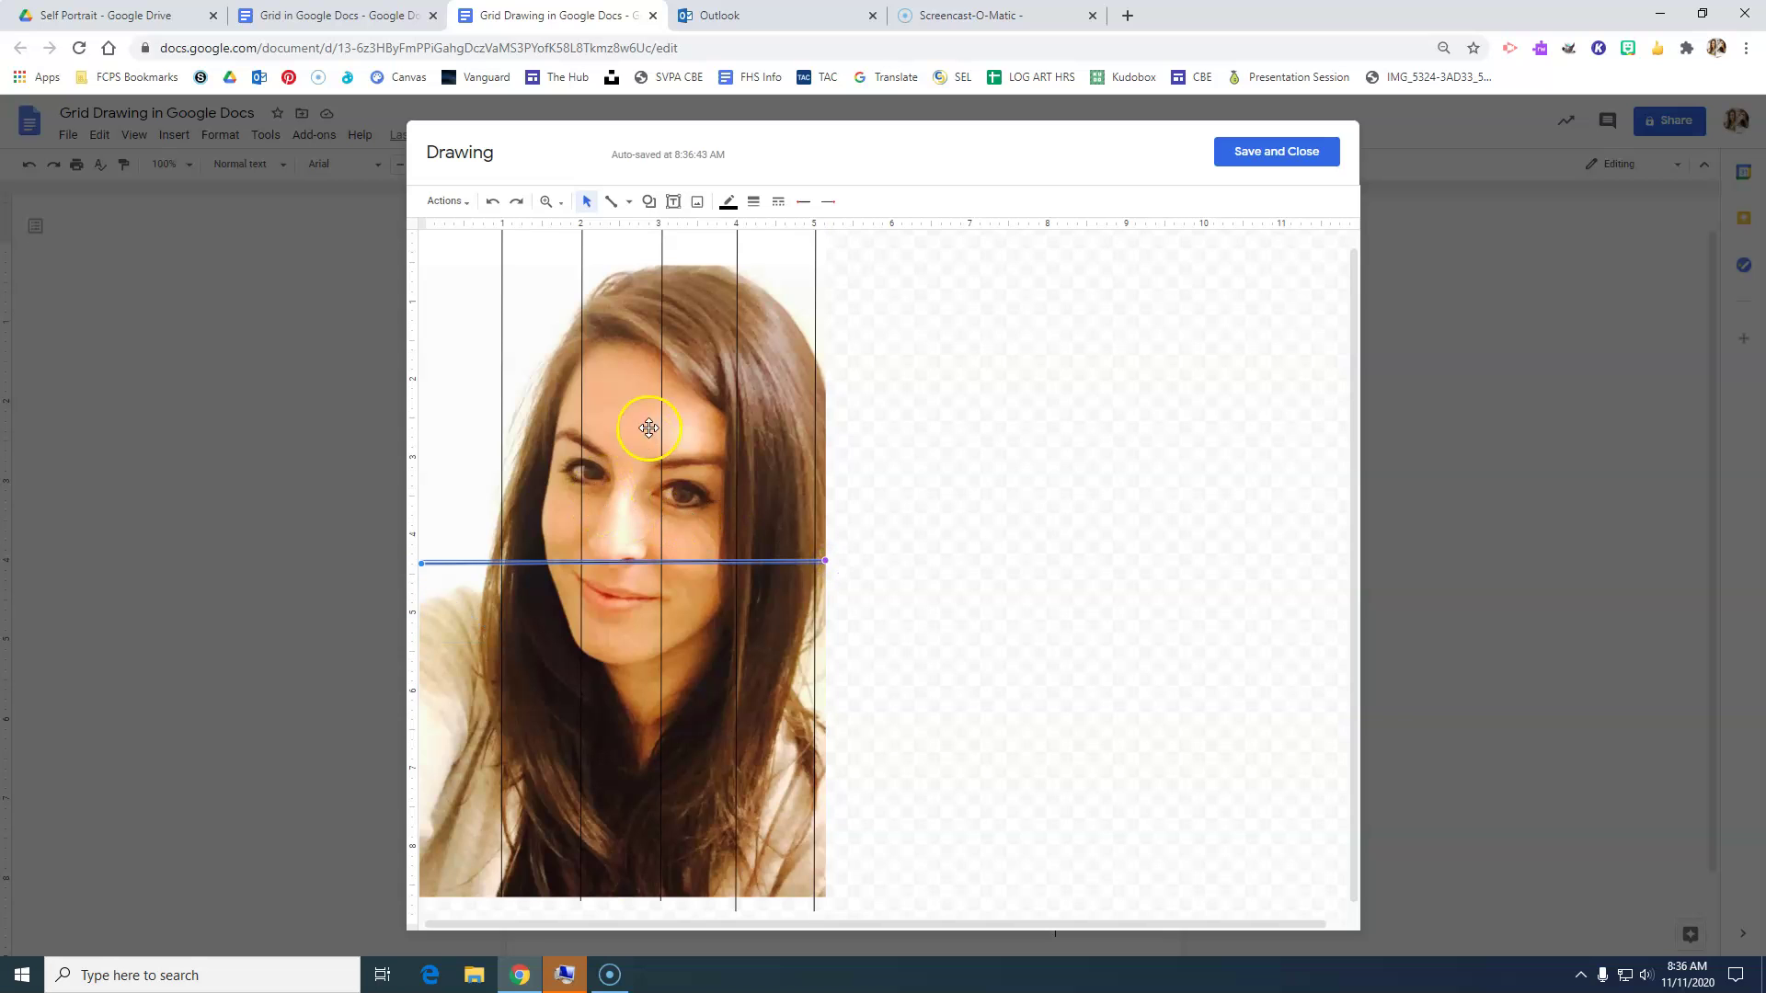
Step: Duplicate the horizontal line to the photo's top and one inch below it
key("ctrl+d")
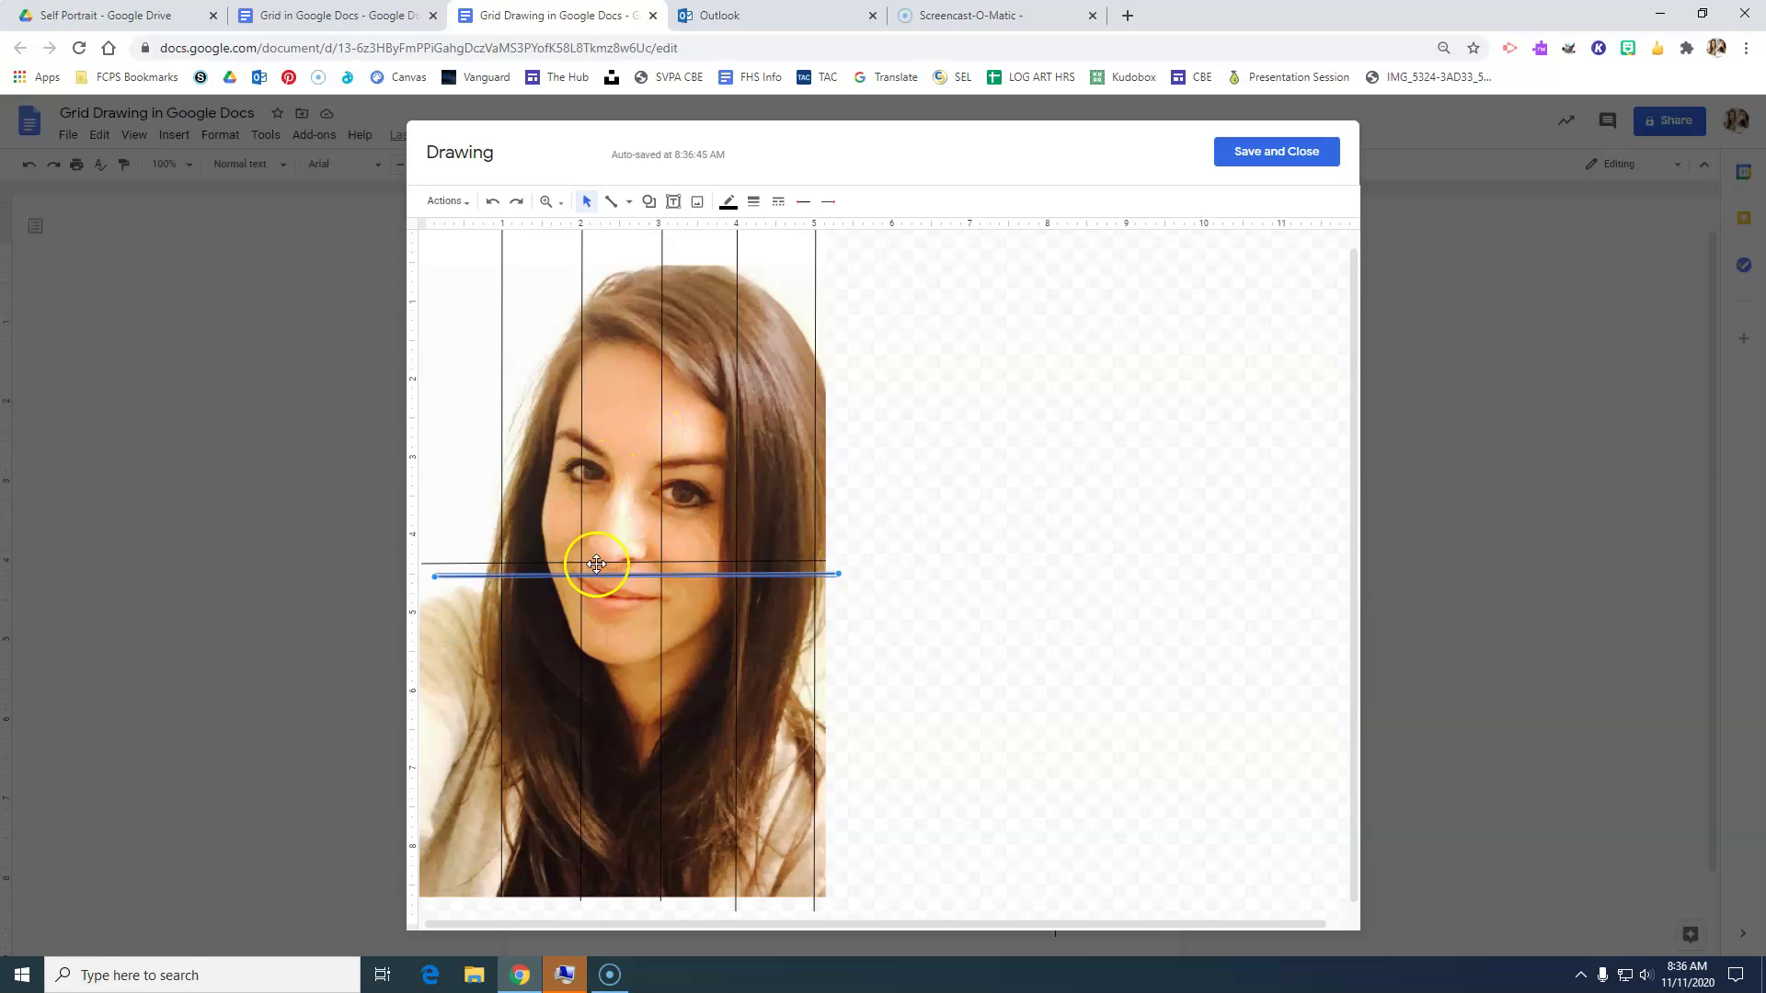
left_click_drag(594, 576, 614, 297)
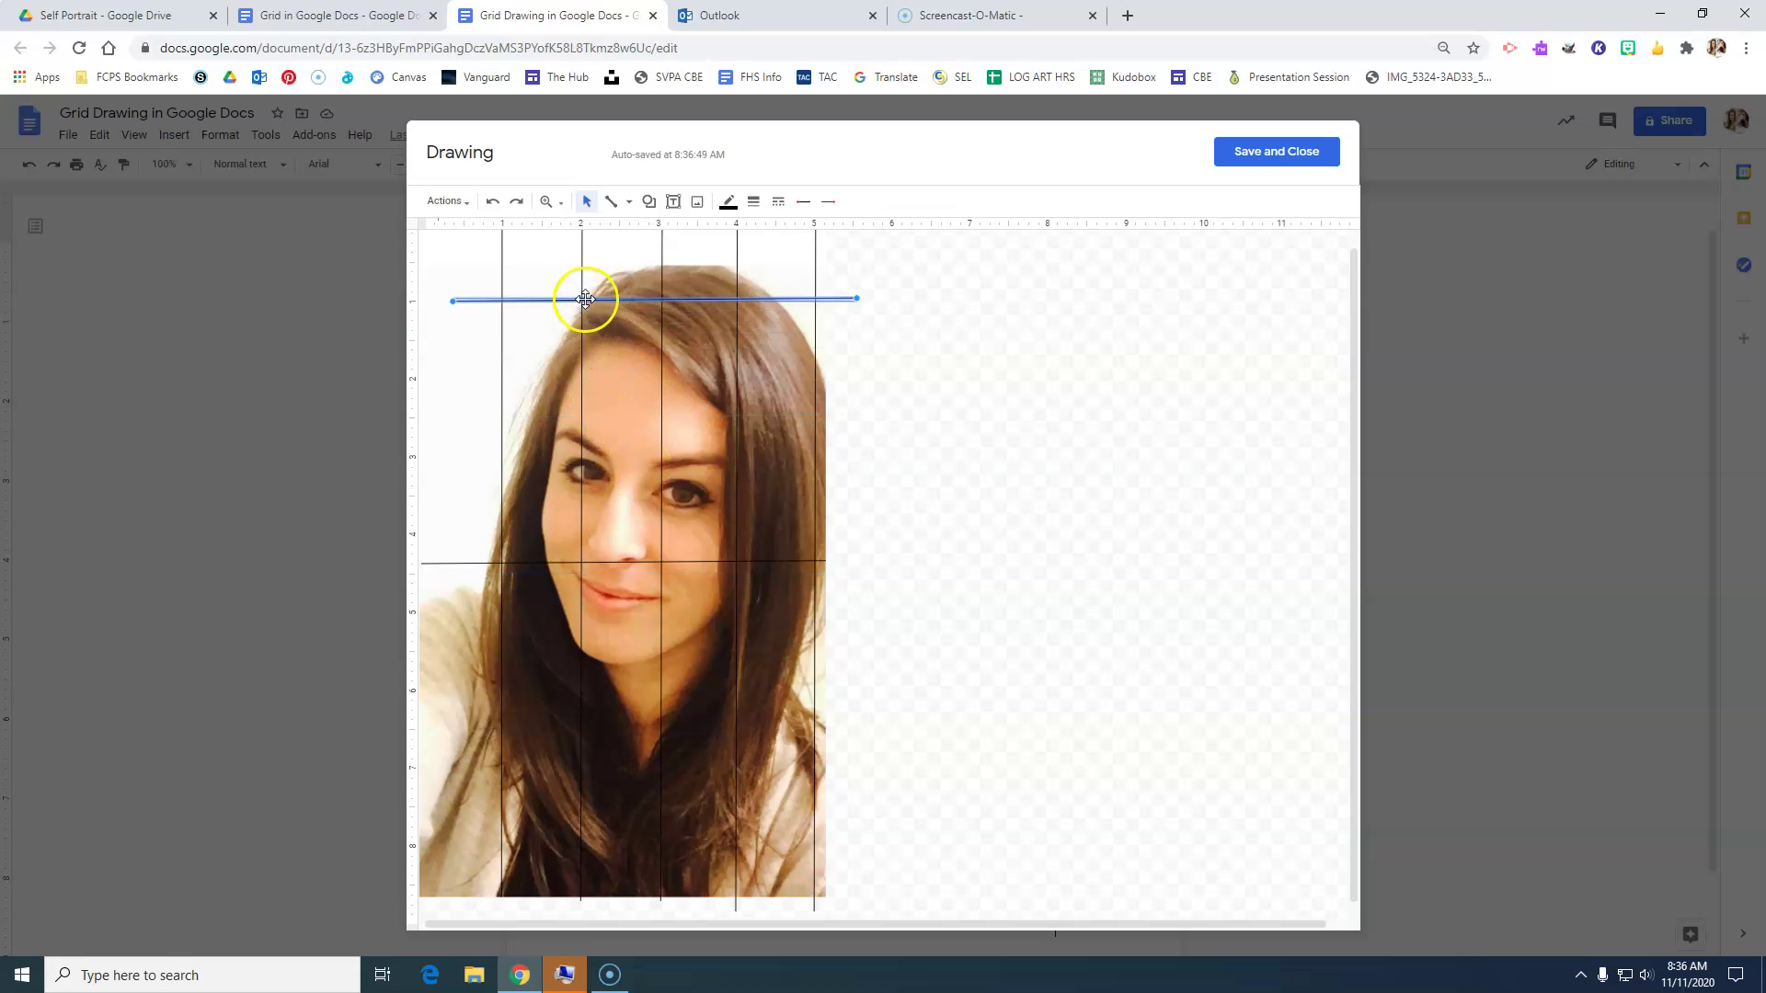
left_click_drag(569, 301, 551, 303)
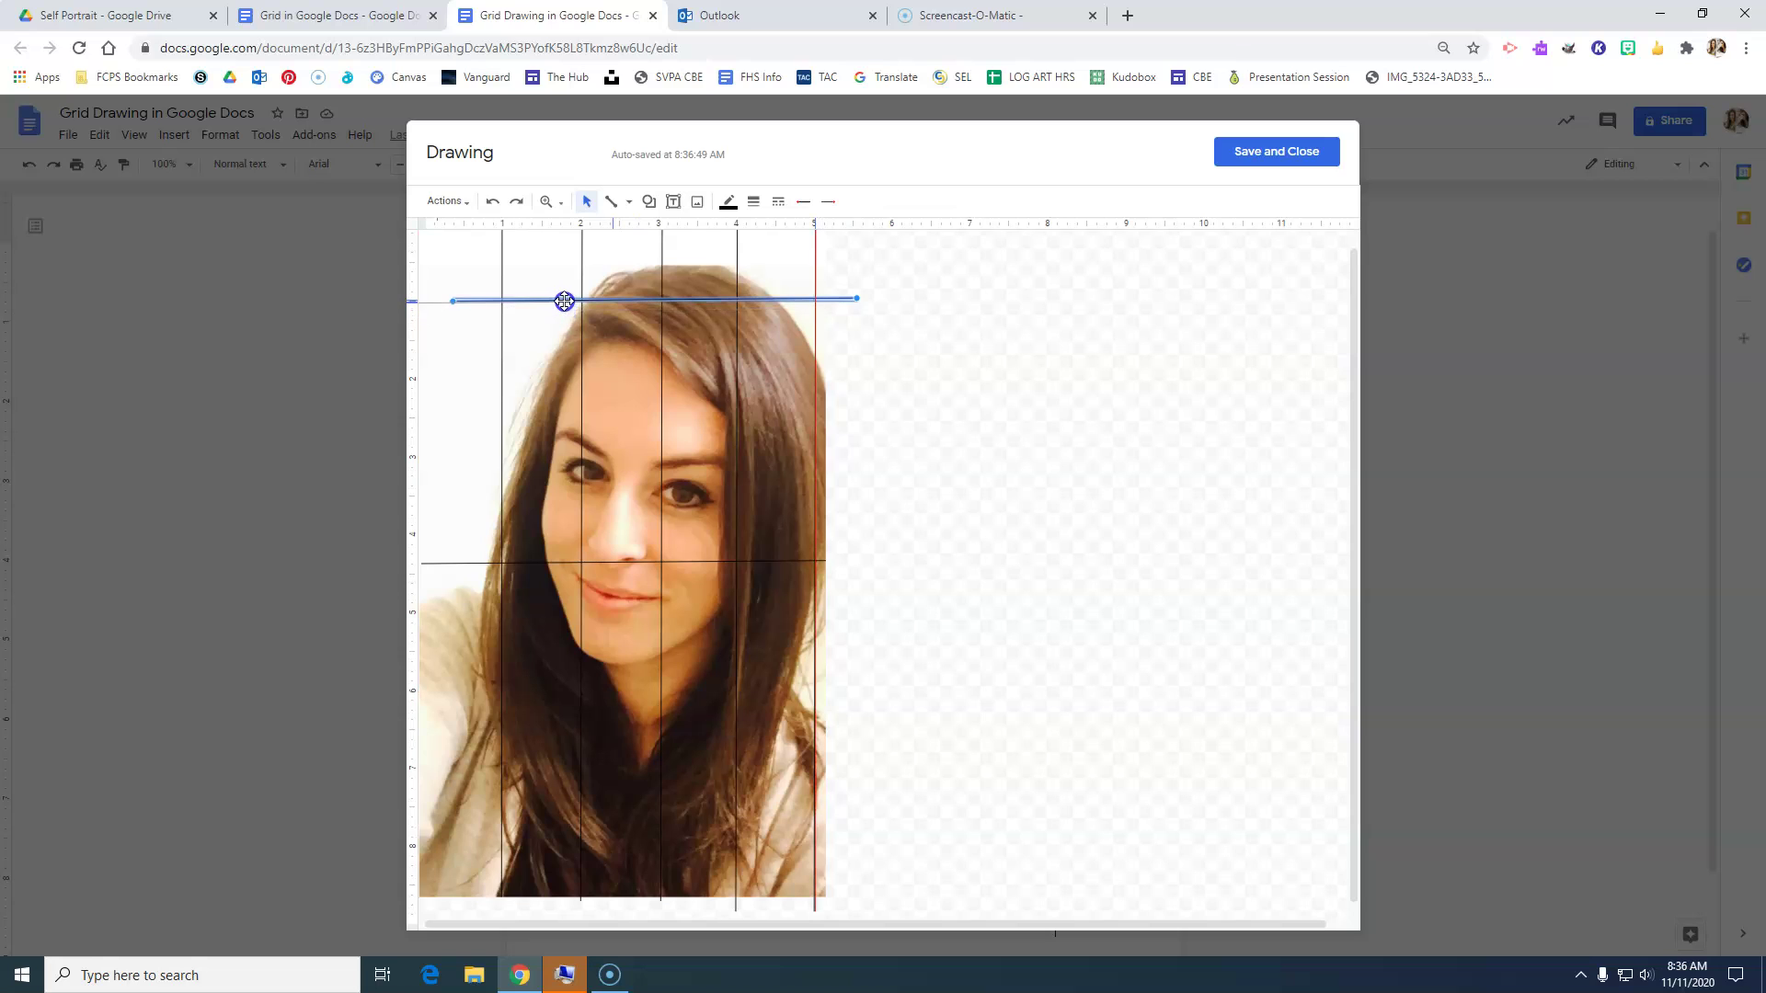
left_click(638, 328)
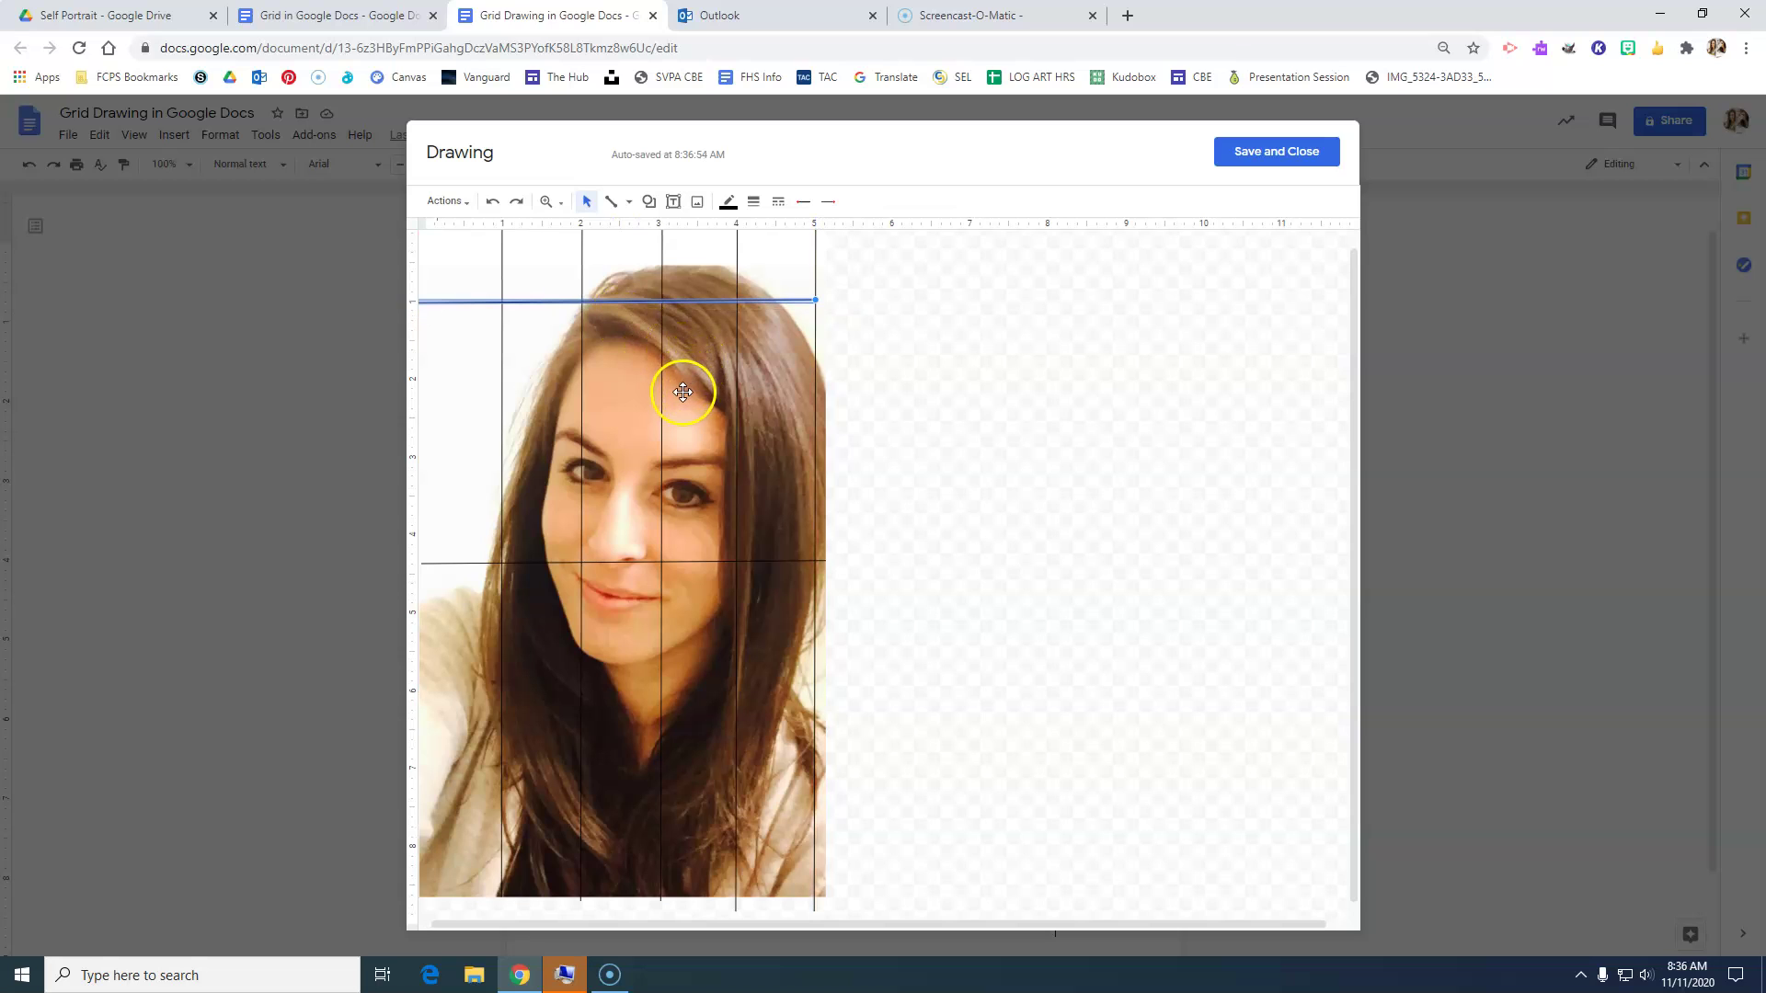
key("ctrl+d")
left_click_drag(633, 314, 632, 375)
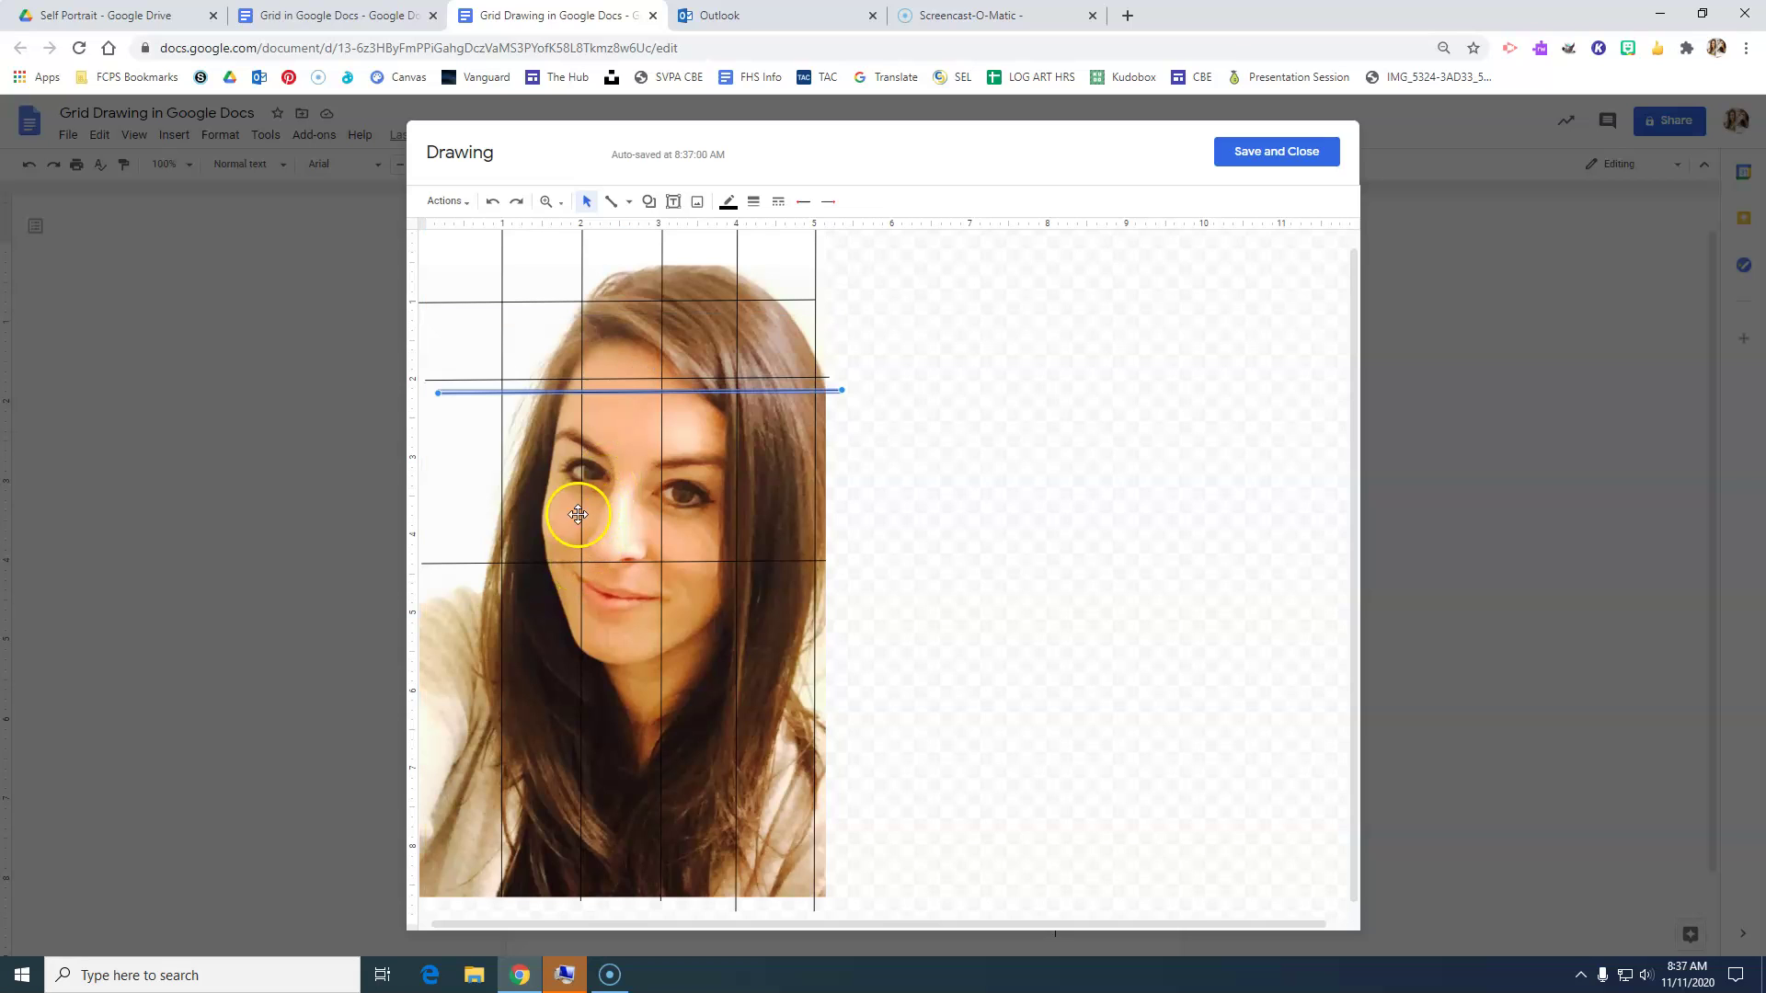
left_click_drag(611, 416, 603, 455)
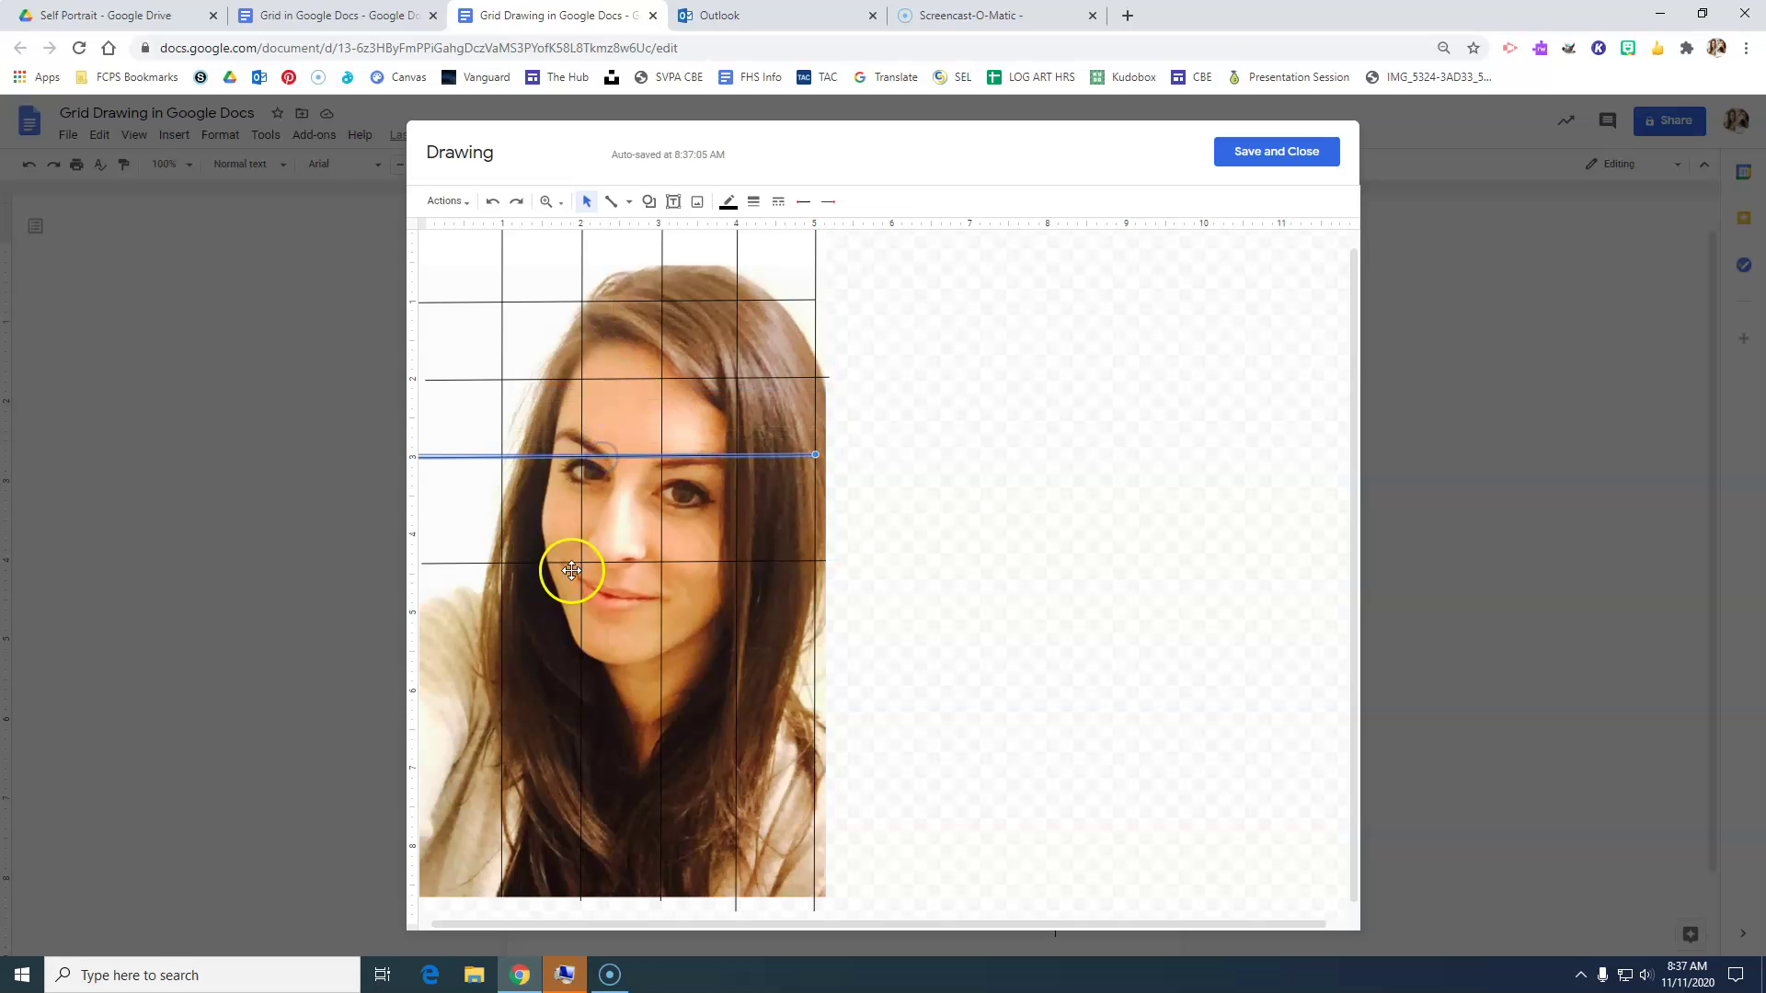
Step: Align the middle line and add horizontal lines an inch apart down to the photo's bottom
left_click(605, 562)
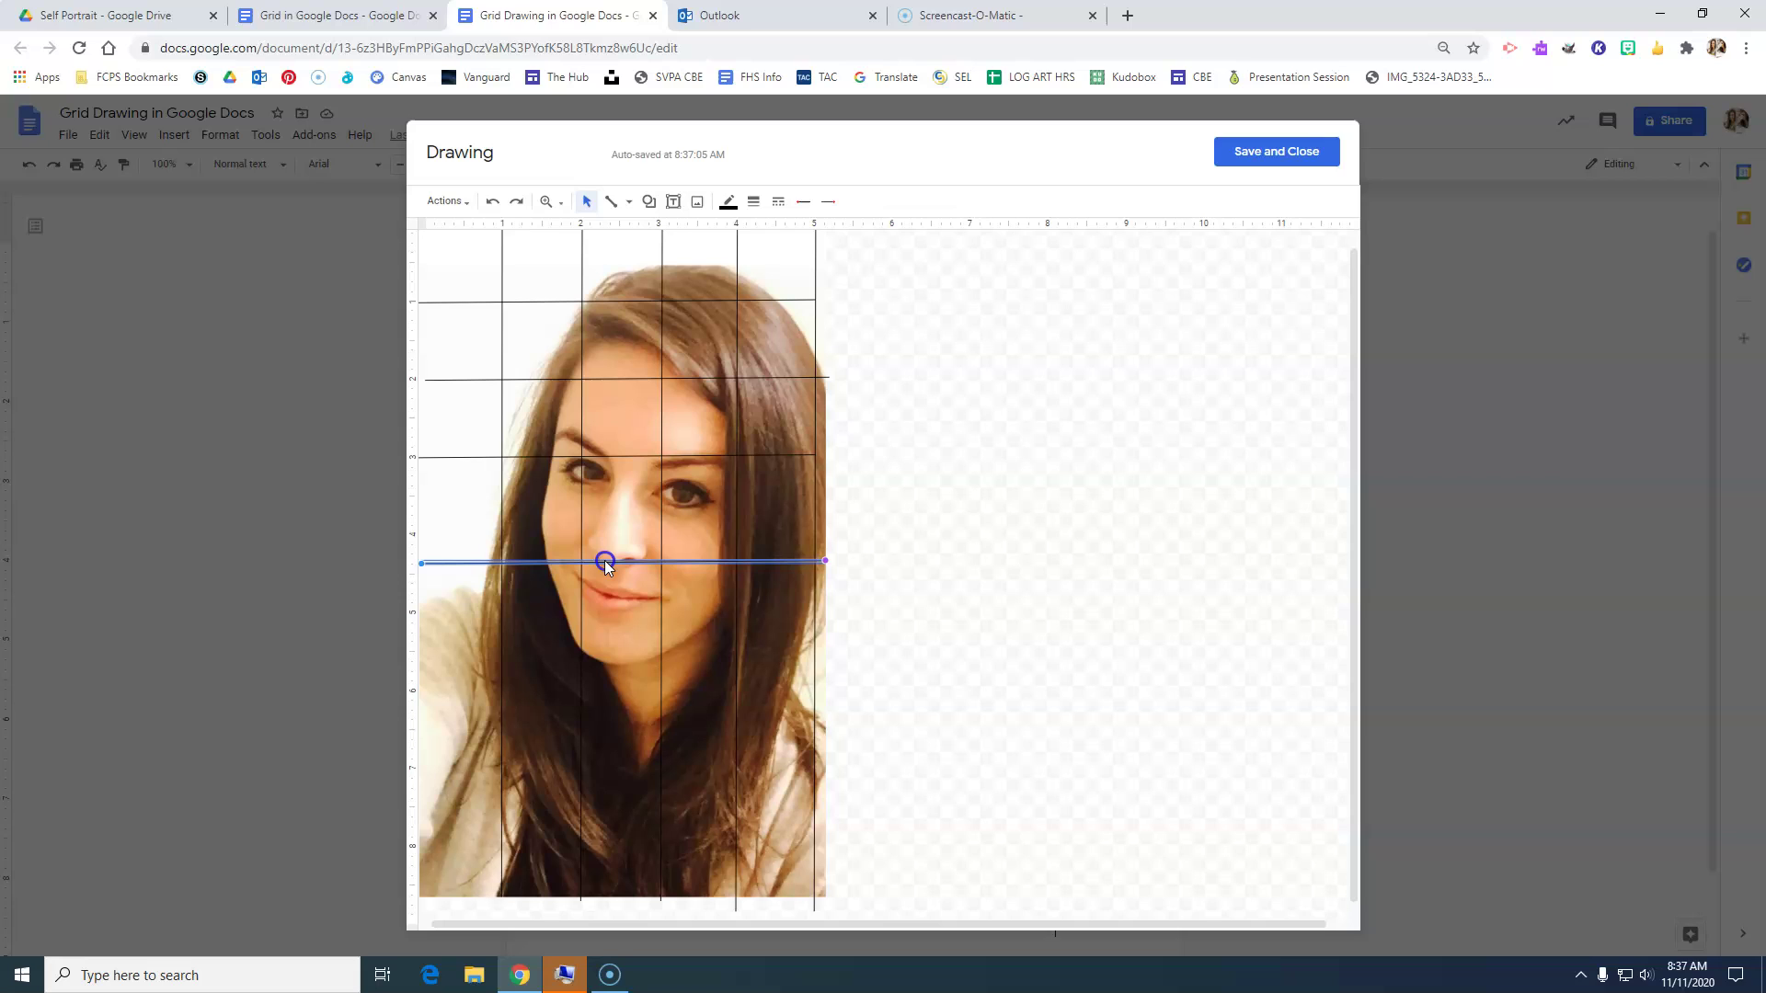
mouse_move(601, 563)
left_mouse_down()
mouse_move(602, 533)
mouse_move(620, 546)
left_mouse_up()
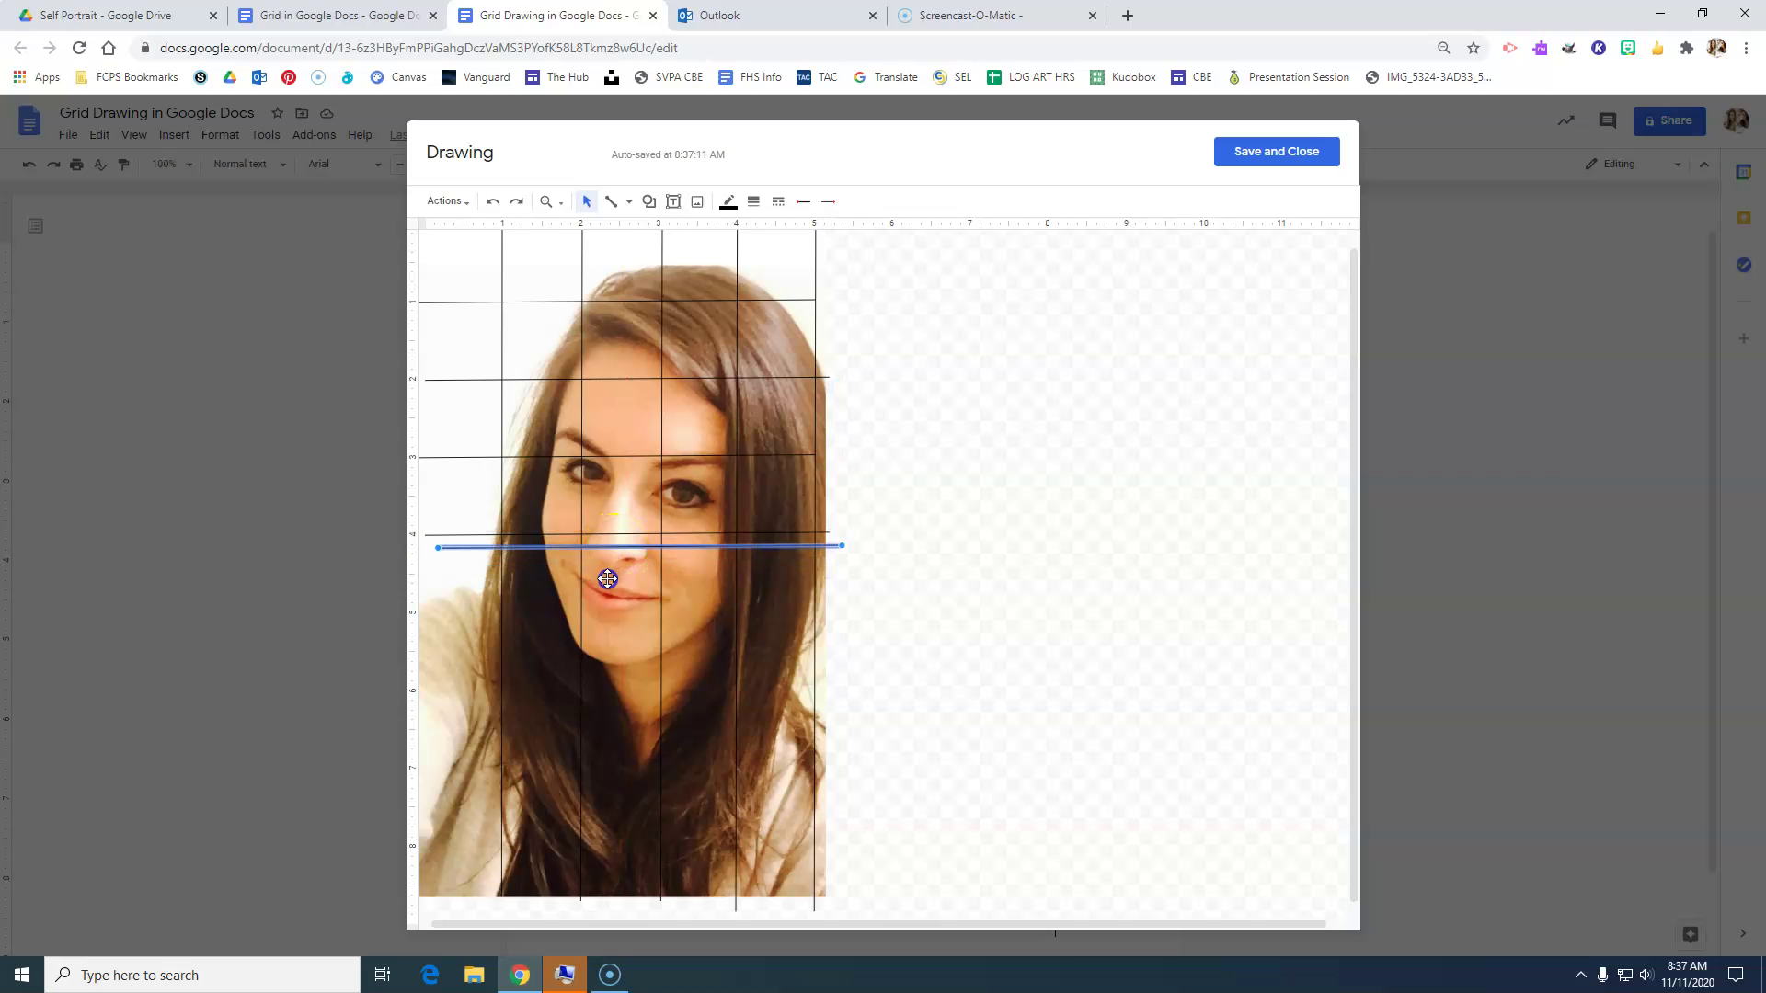
left_click_drag(605, 612, 583, 694)
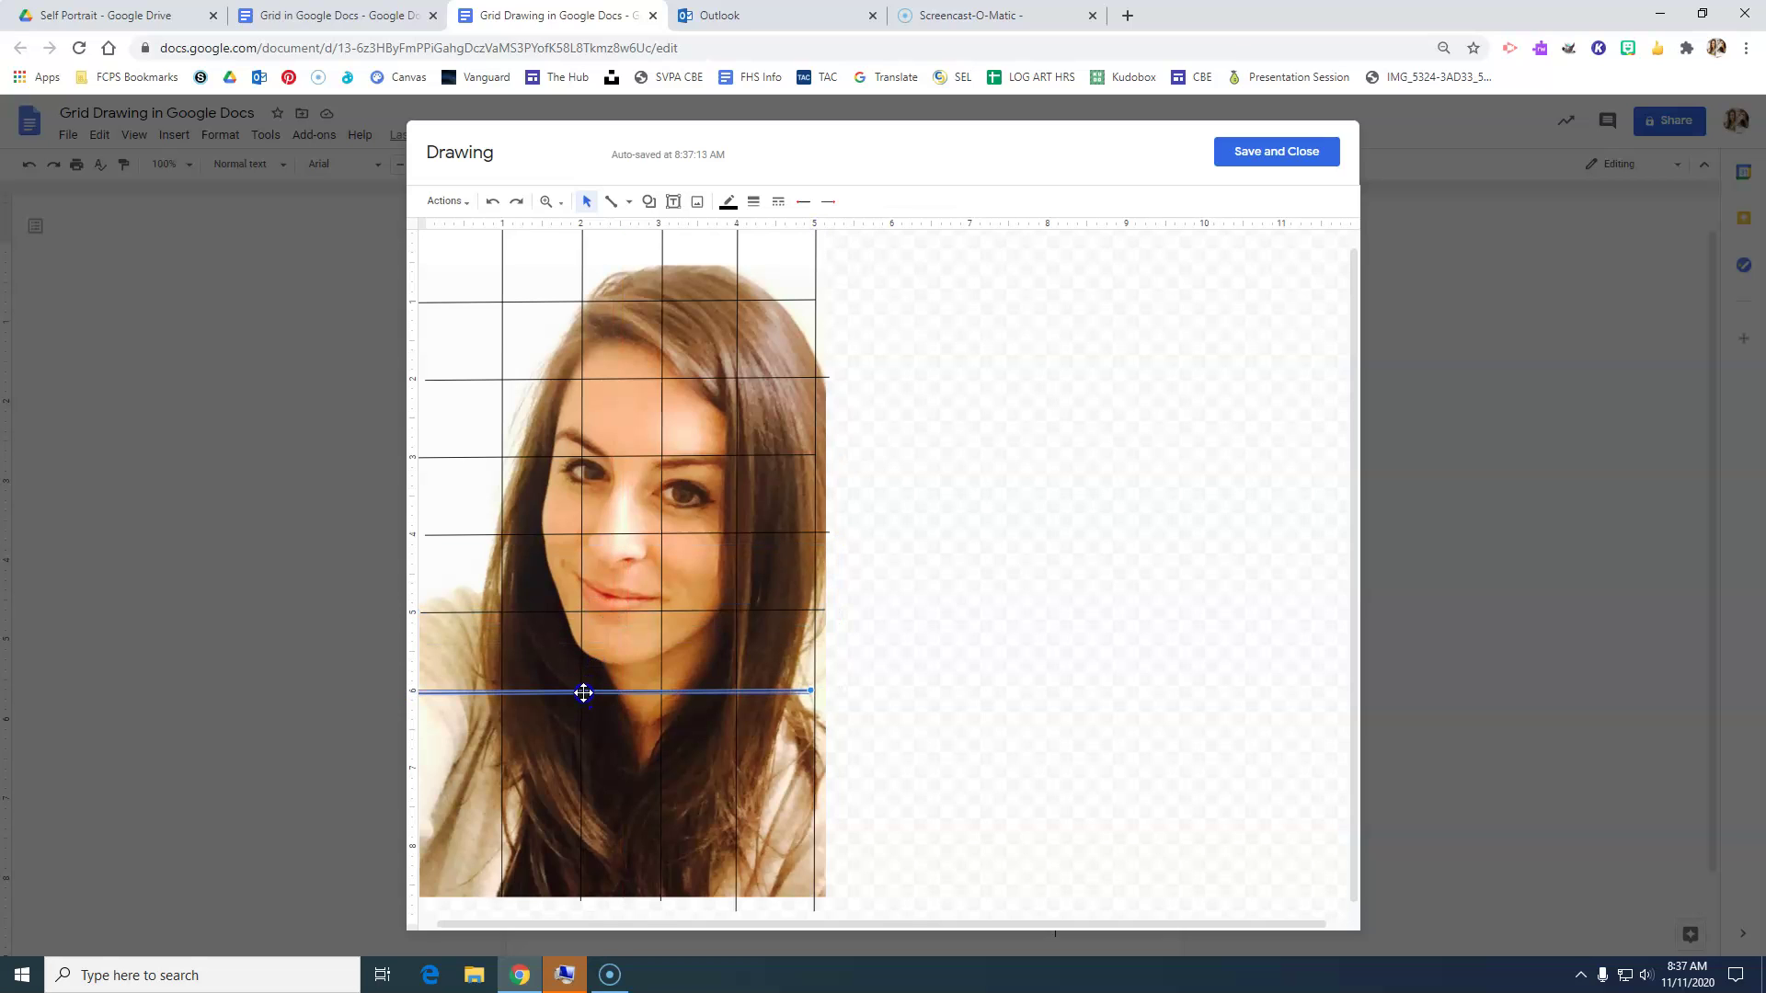
key("ctrl+d")
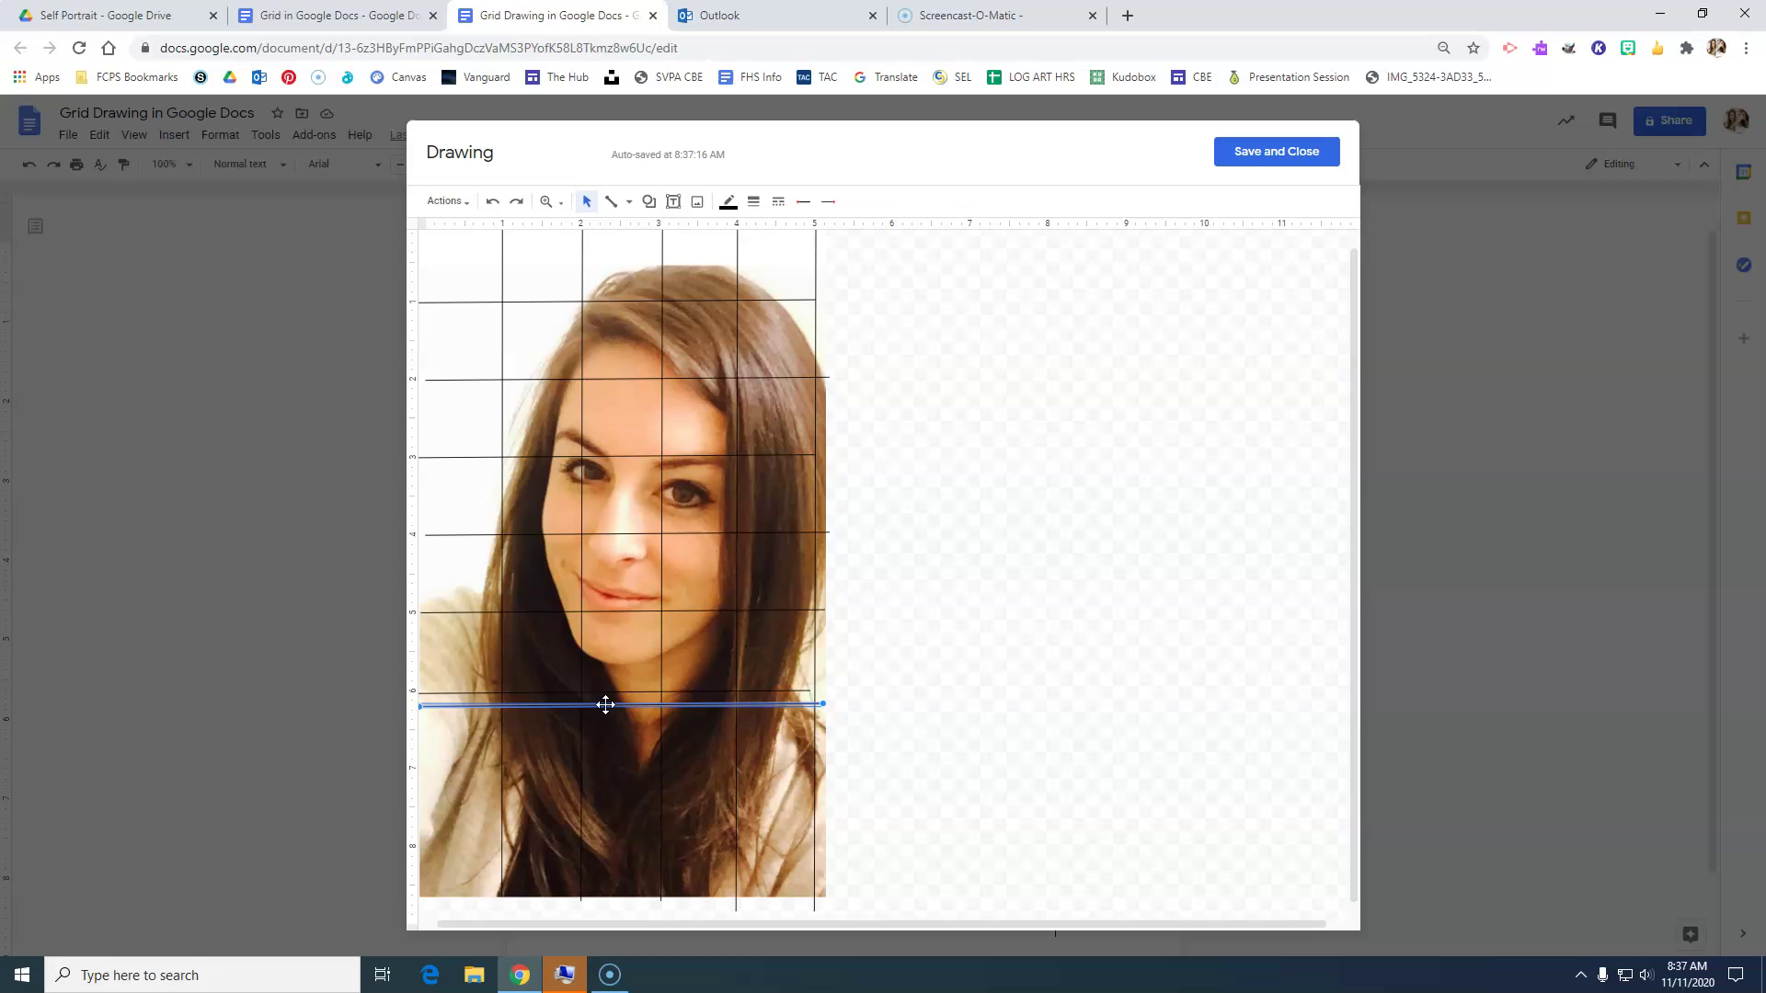
left_click_drag(605, 709, 598, 771)
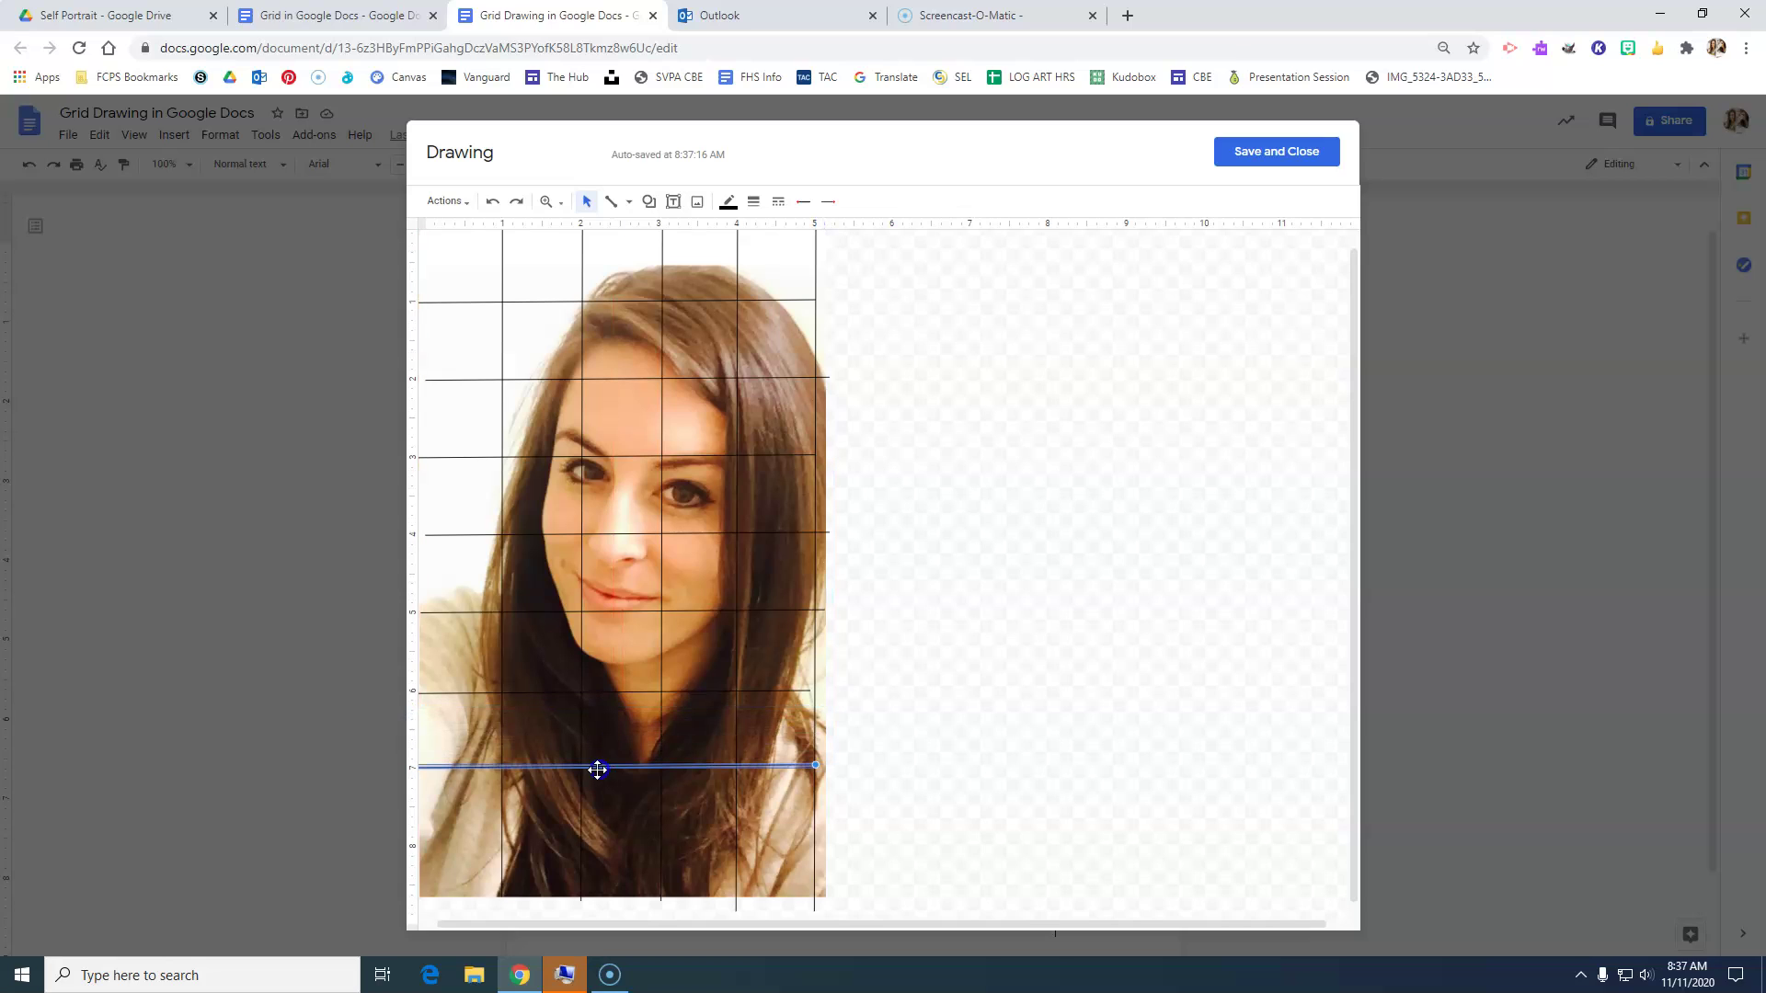
key("ctrl+d")
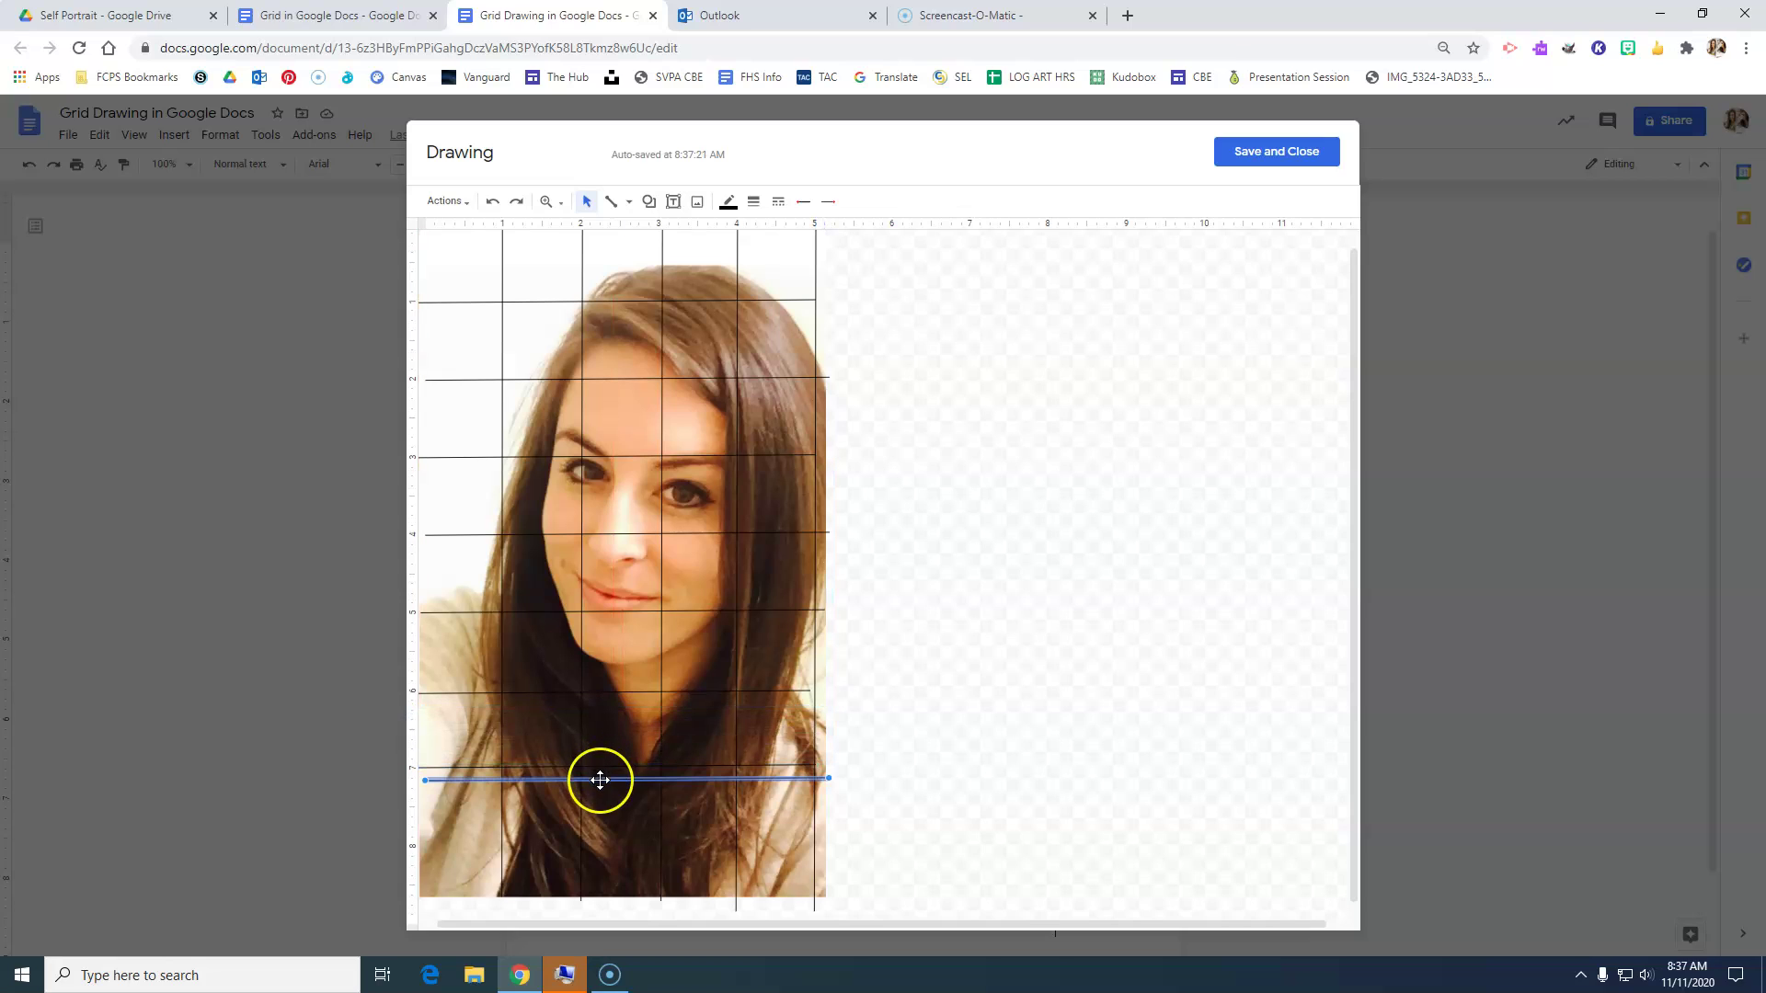
left_click_drag(597, 782, 593, 845)
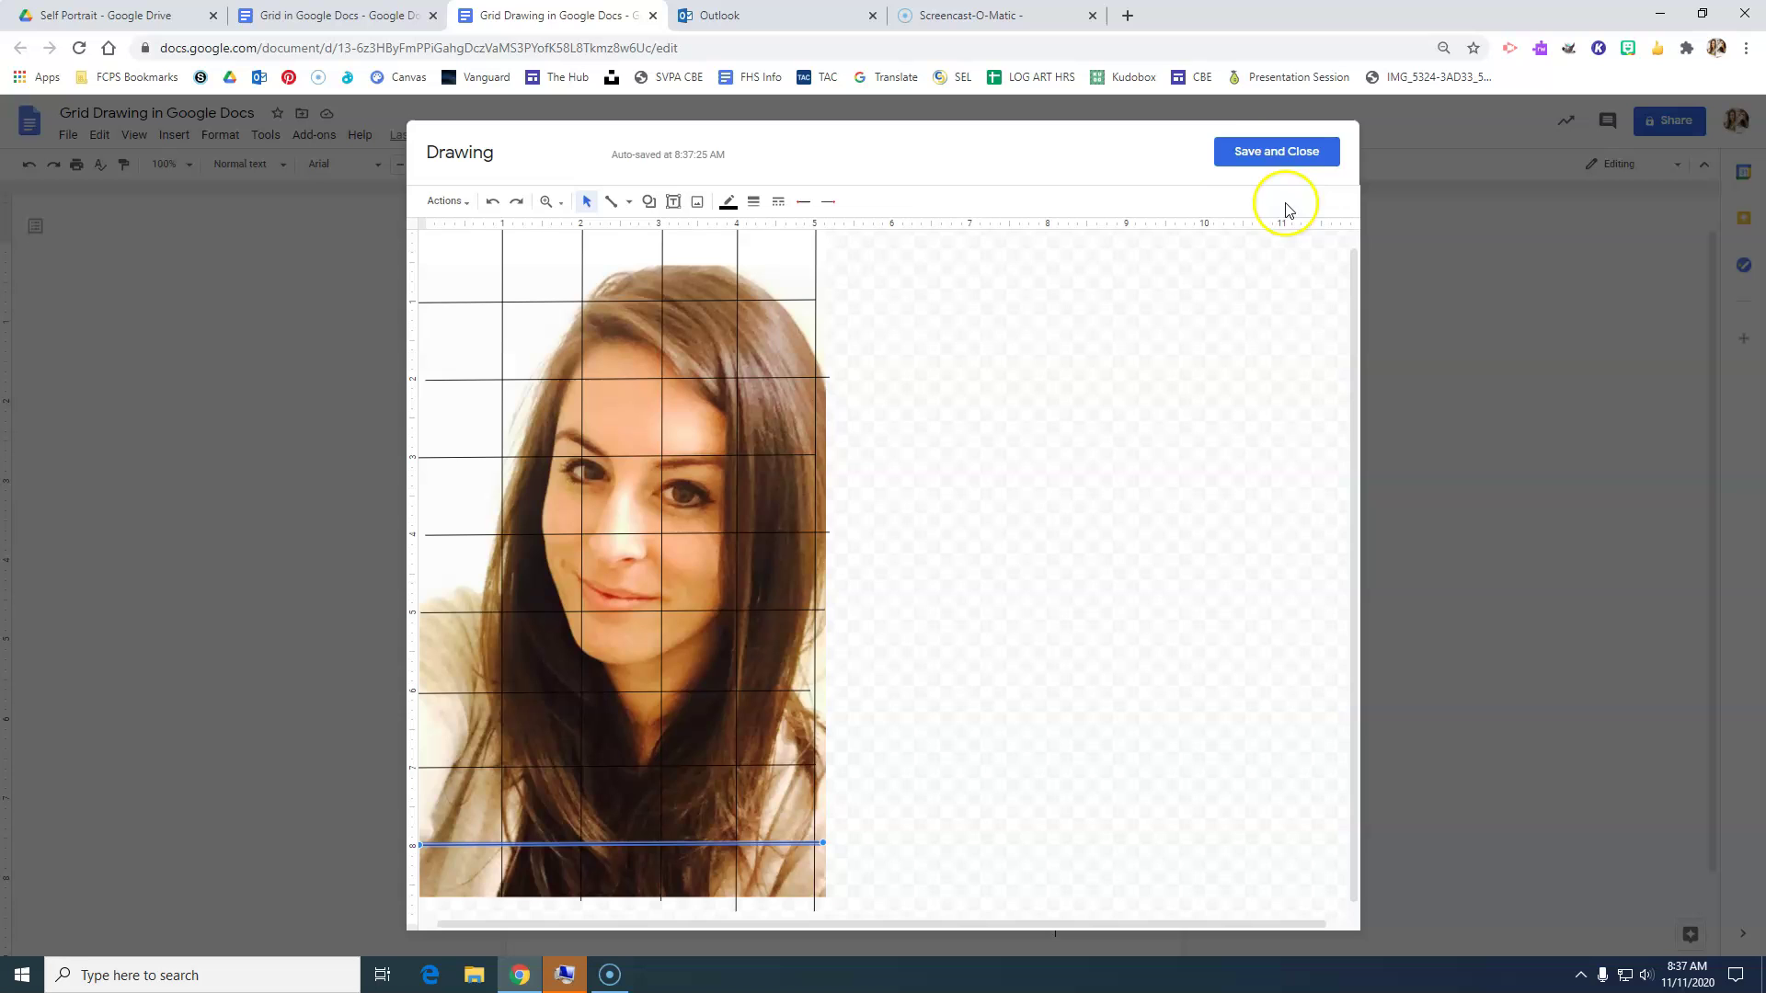
Step: Save and close the gridded drawing to return to the document
left_click(1258, 162)
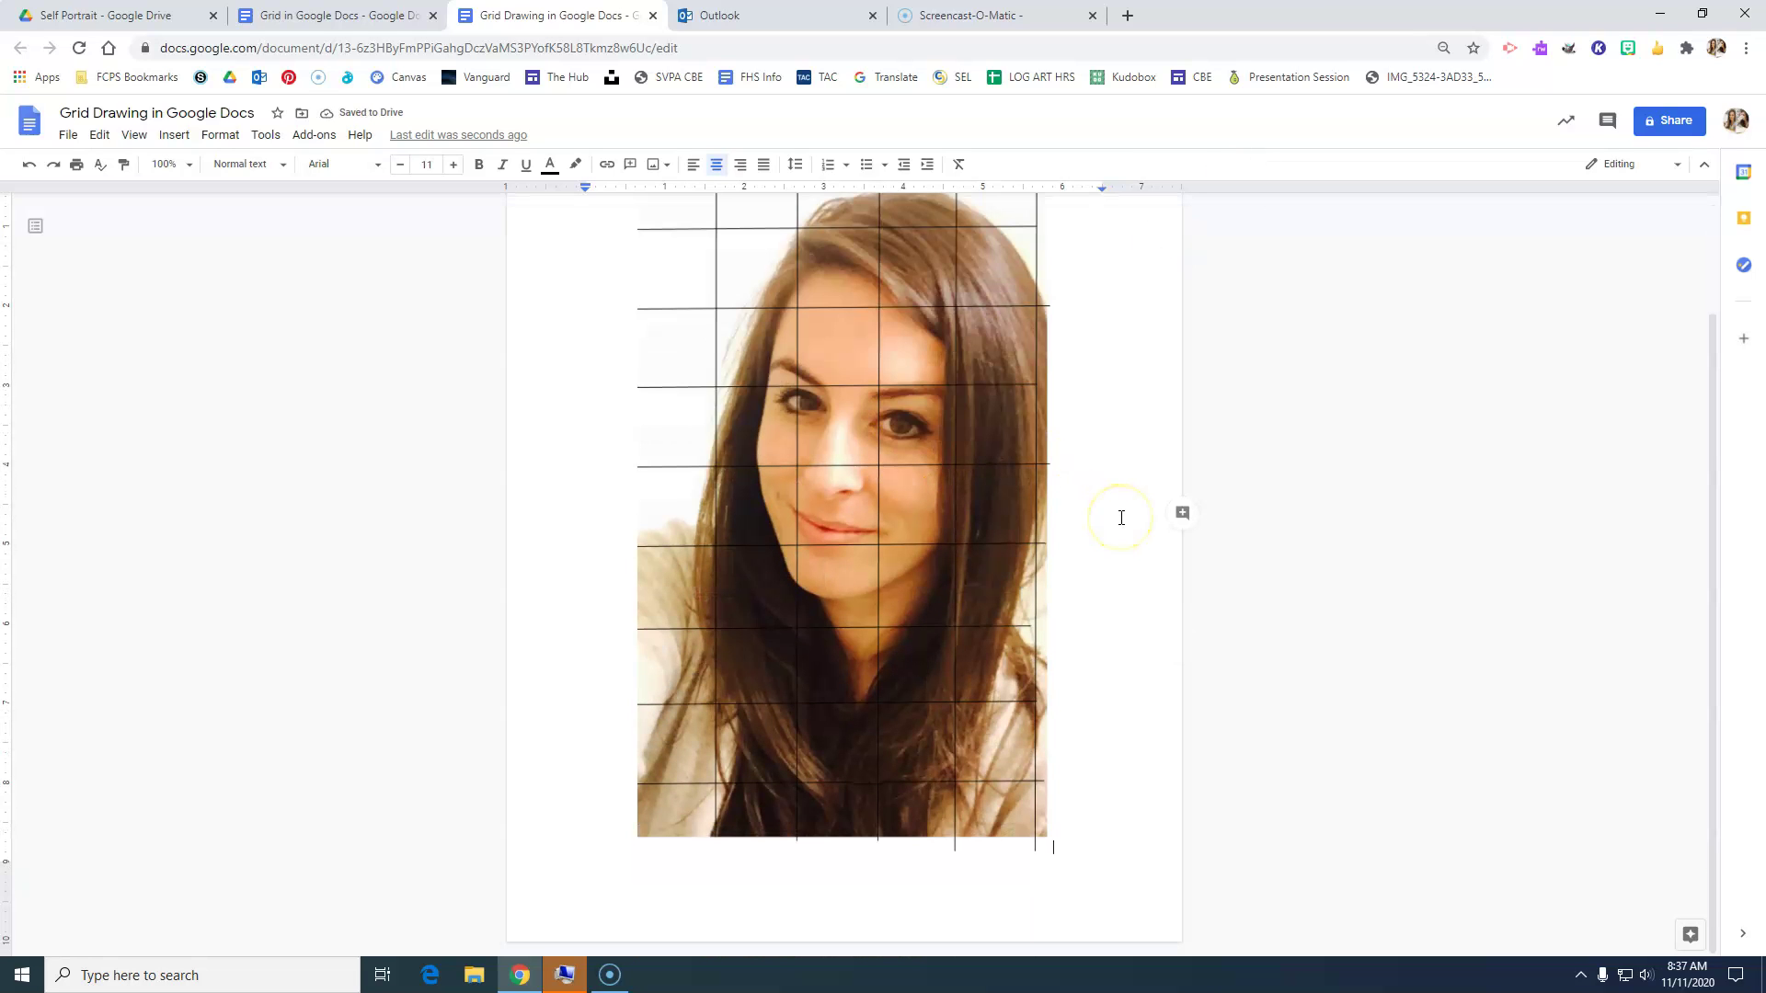
scroll(1120, 517, "up", 1)
scroll(1121, 517, "down", 1)
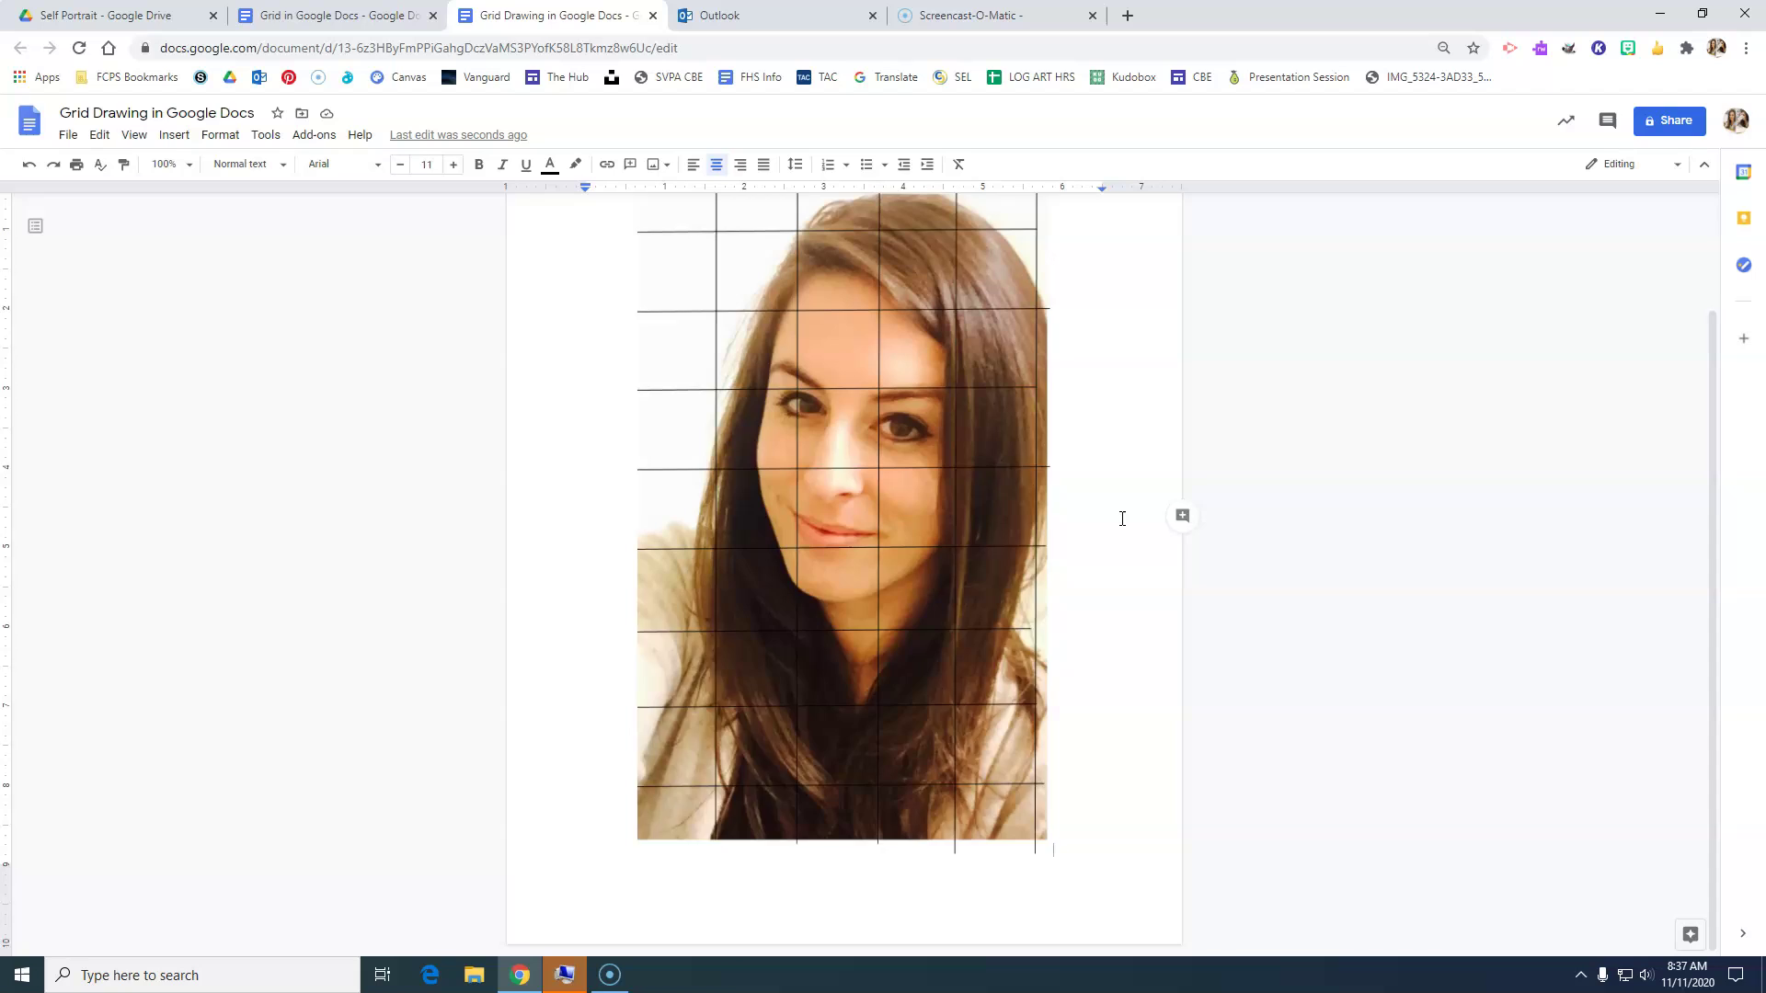
scroll(1122, 518, "up", 2)
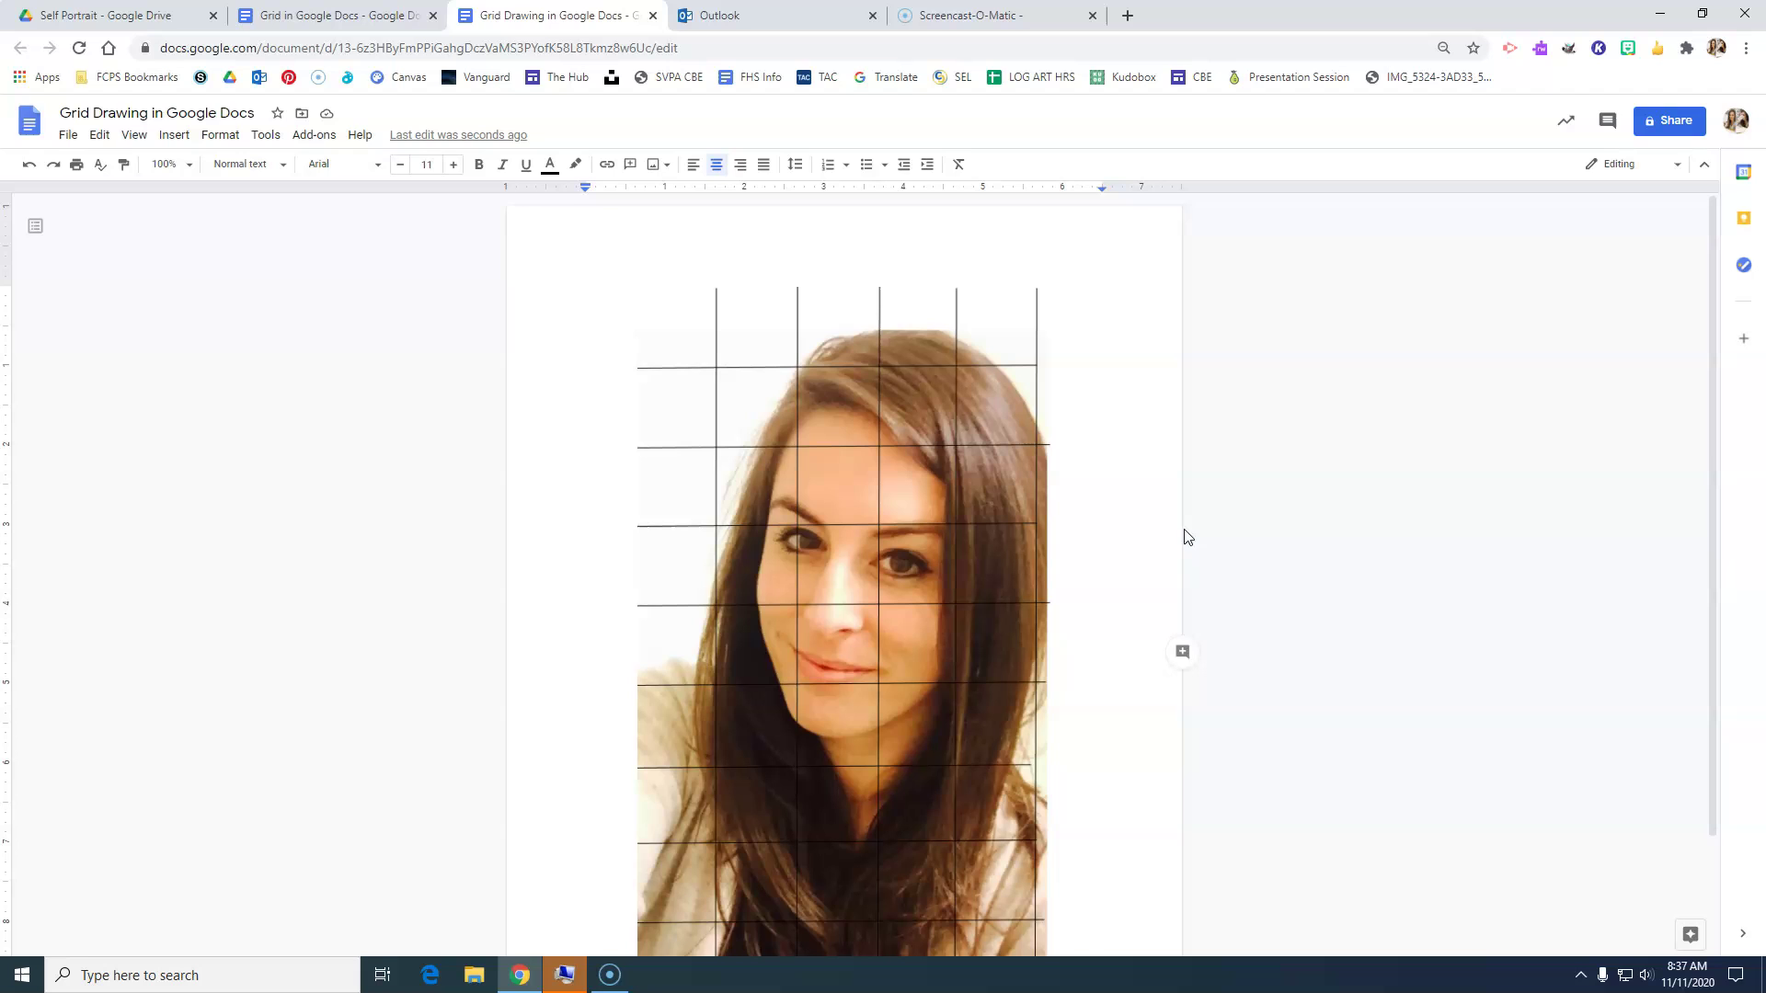
scroll(1145, 522, "down", 1)
scroll(1147, 521, "down", 1)
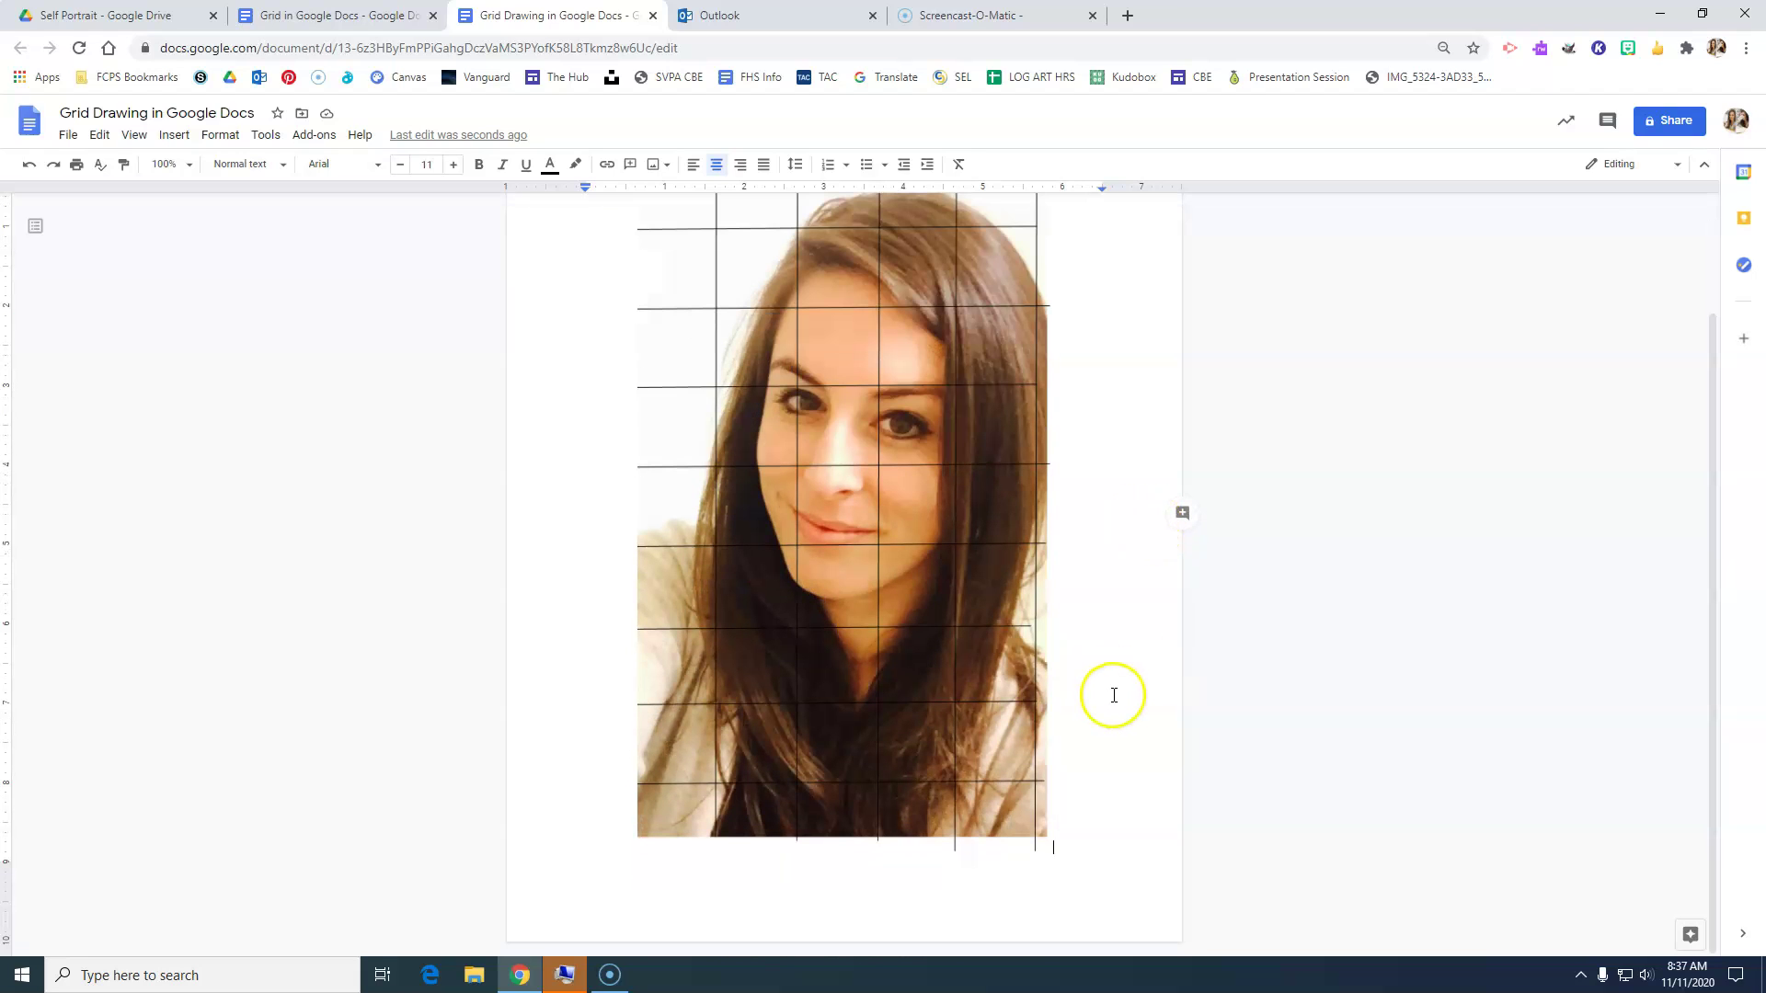